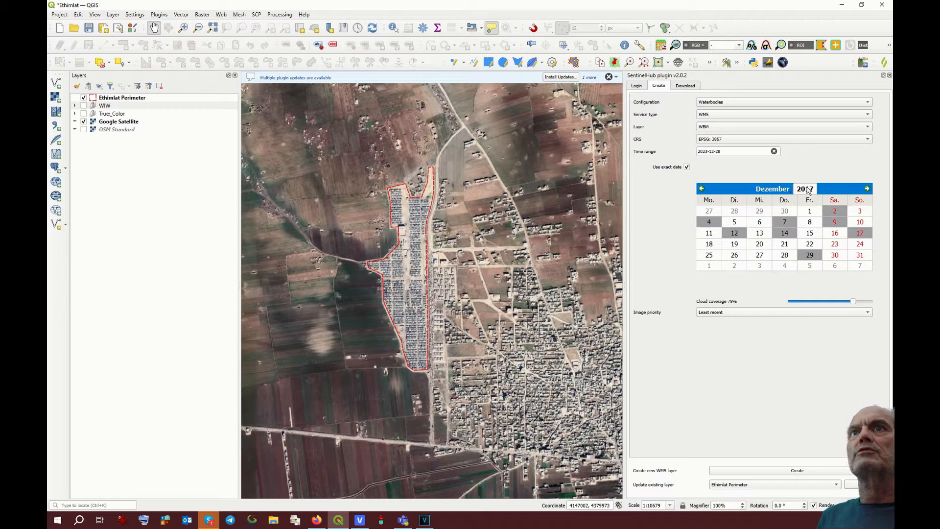
Step: Create a WMS layer of WBM water bodies for the exact date 2017-12-07
click(784, 222)
click(800, 472)
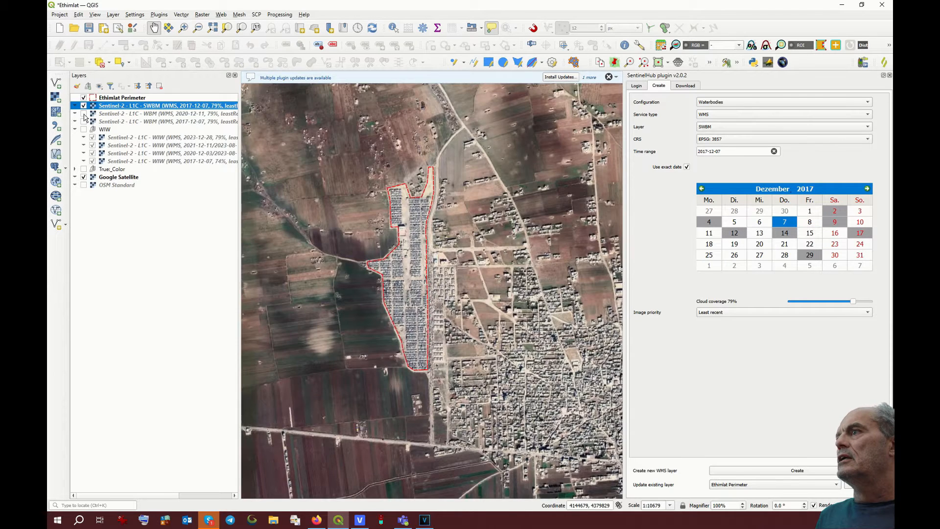
Step: Close the log messages and recentre the map on the Ethimlat perimeter
scroll(348, 318, down, 1)
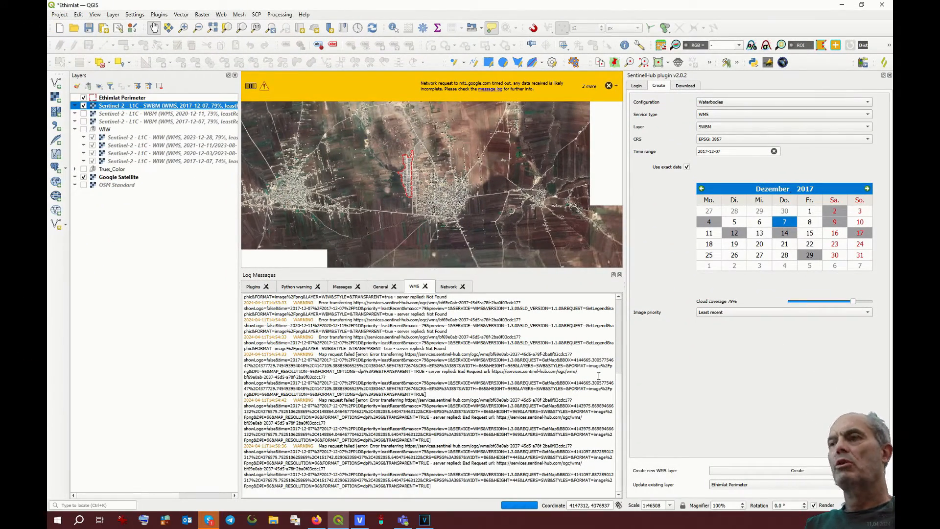
click(619, 275)
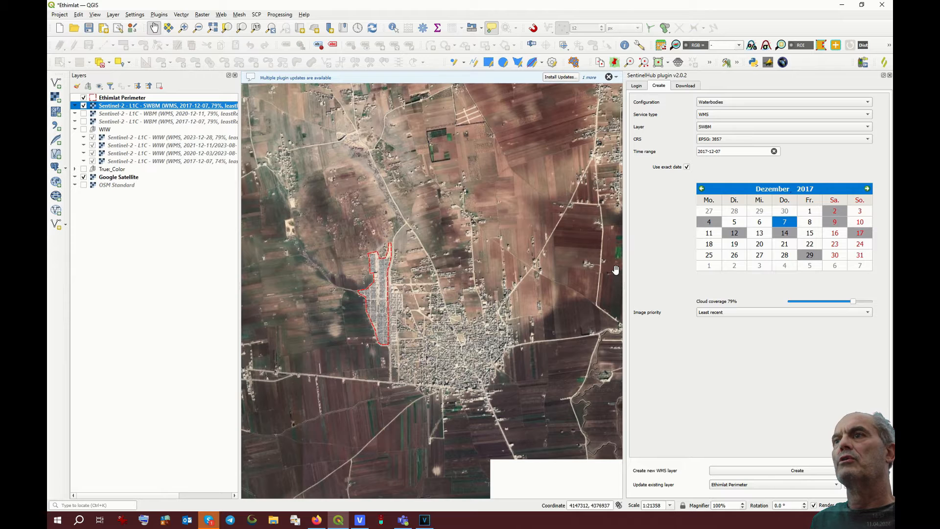
drag(374, 287, 418, 262)
scroll(419, 262, up, 1)
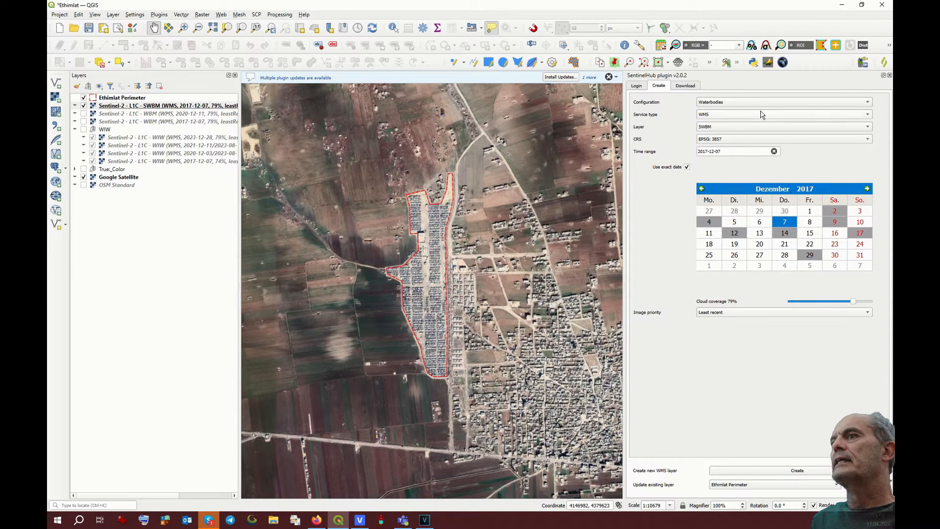
Step: Switch the configuration to Simple WMS template and create a Bathymetric layer for 2017-12-07
click(748, 101)
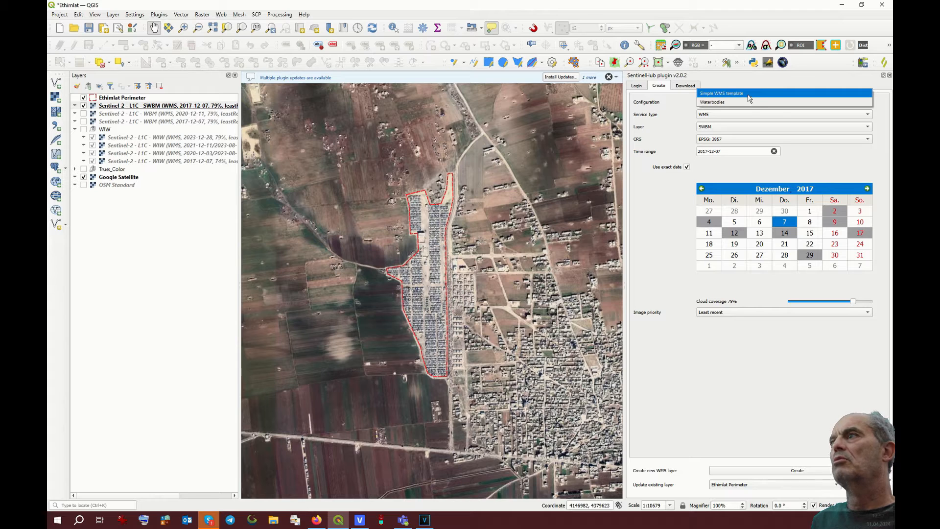
key(Escape)
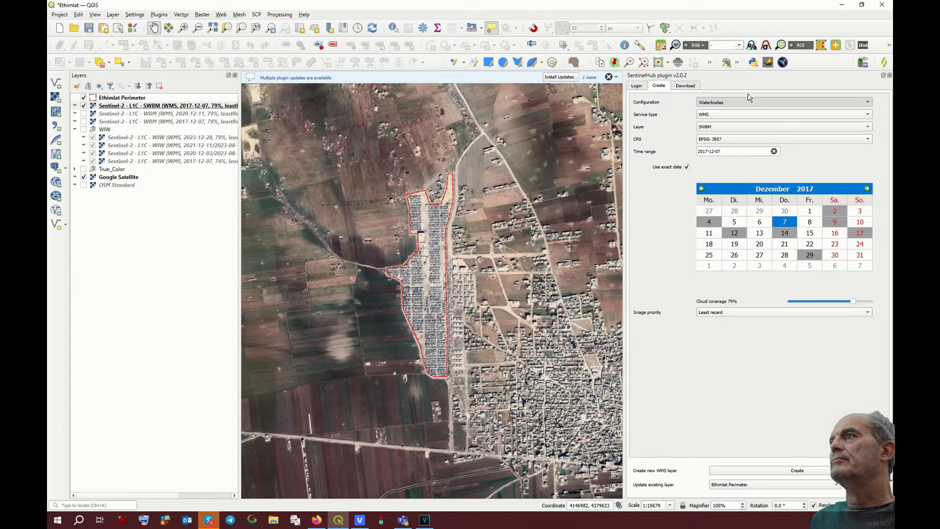
click(730, 127)
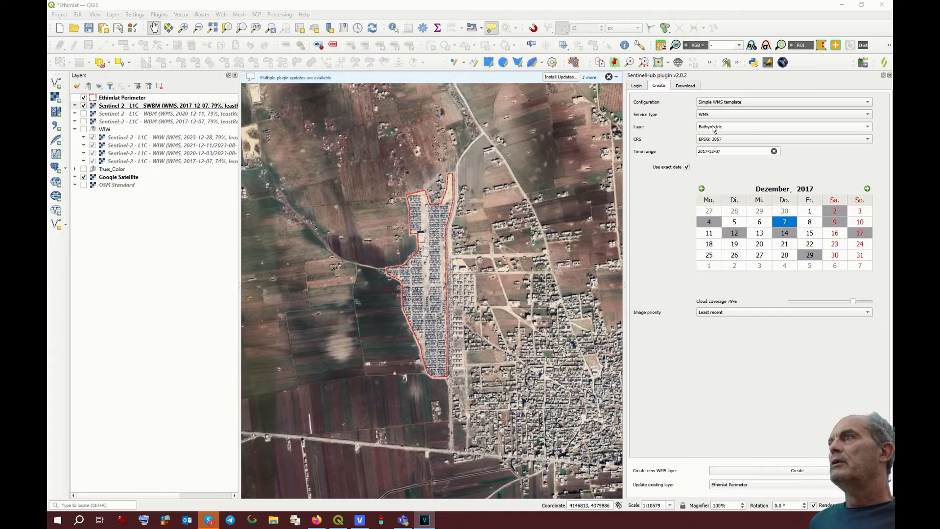
click(755, 471)
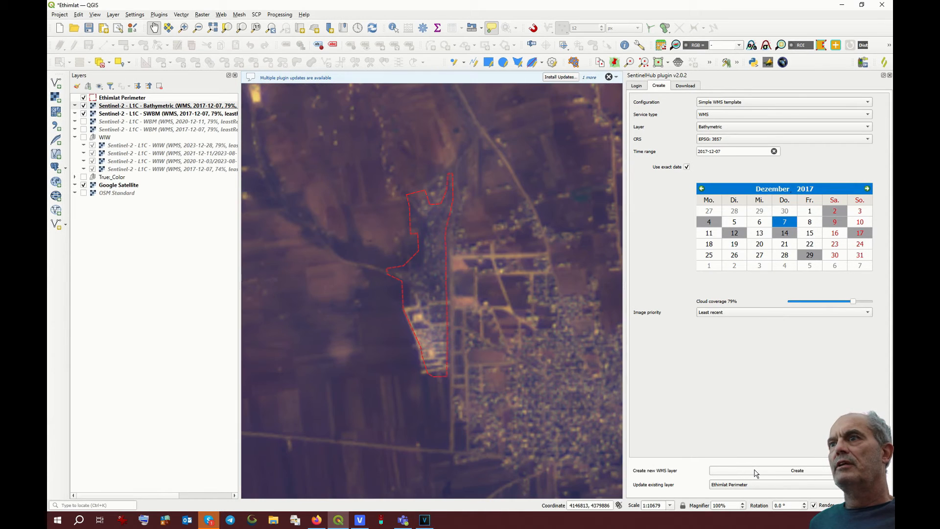
Step: Add WMS layers for False color (urban), Geology and Moisture Index dated 2017-12-07
click(315, 522)
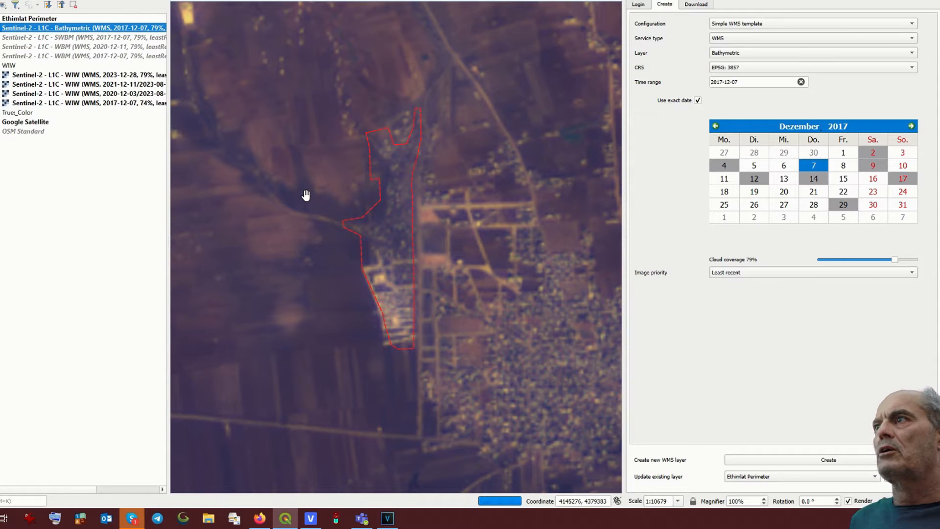
click(765, 54)
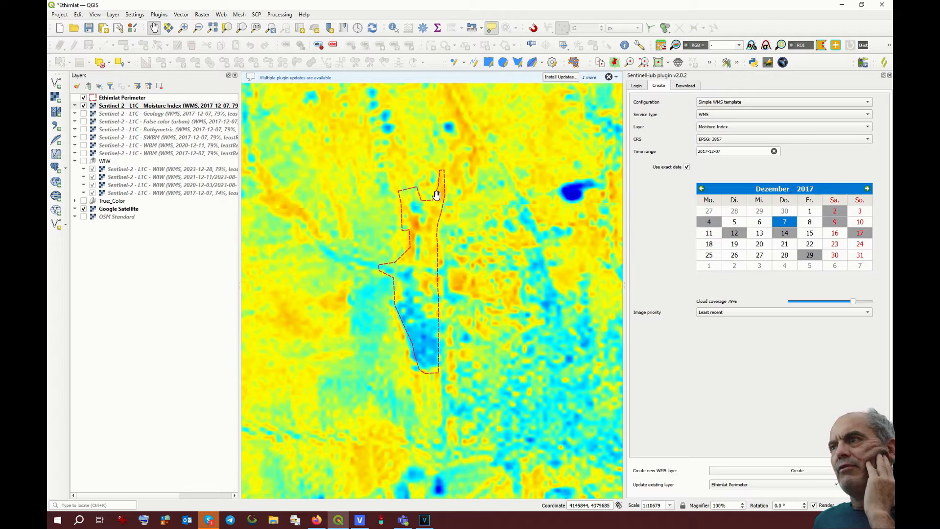
Step: Show the WIW layer group and compare it with the Moisture Index layer by switching that layer's visibility
click(84, 161)
click(84, 161)
click(83, 106)
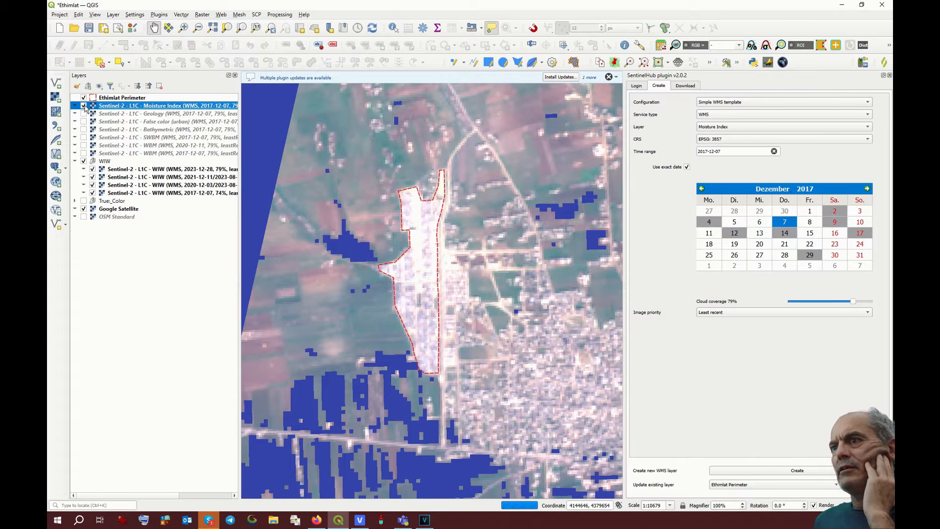
click(83, 105)
click(84, 106)
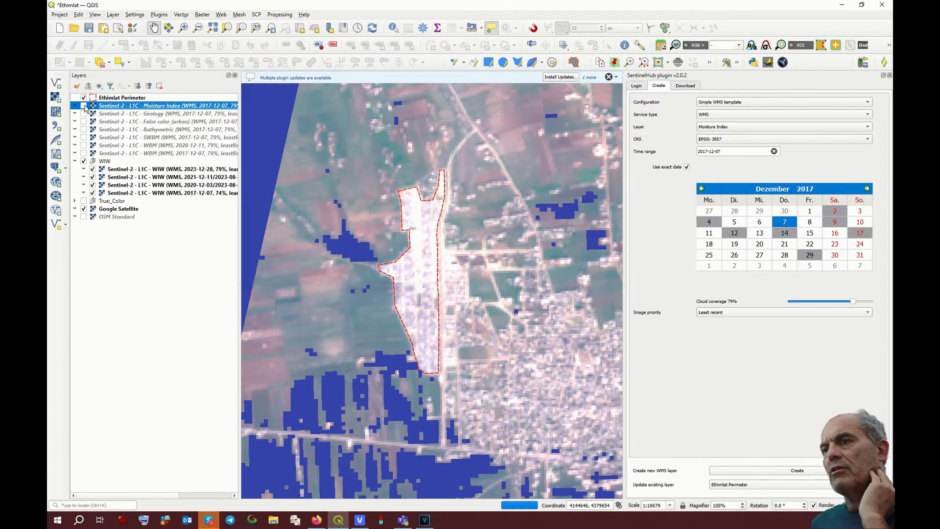
click(84, 106)
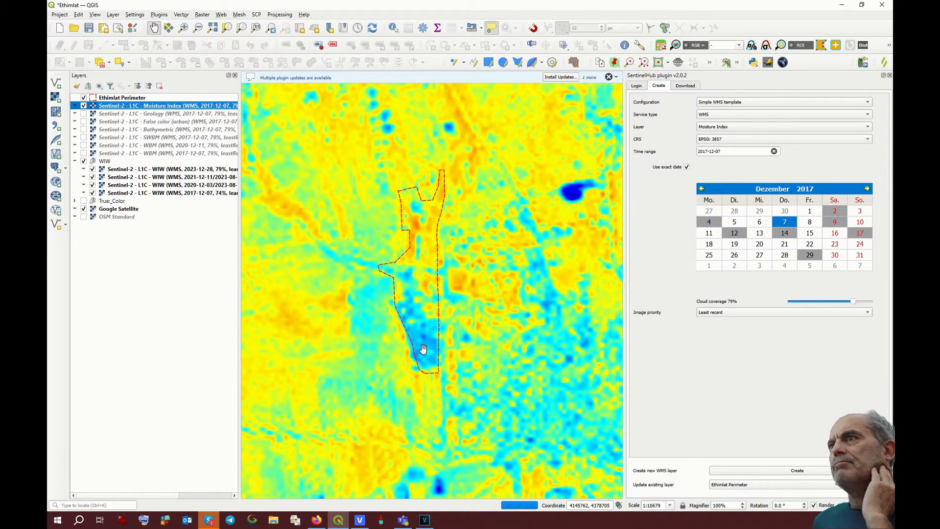
Step: Leave only the 2017-12-07 WIW layer visible in its group and compare it with the Moisture Index layer
click(92, 185)
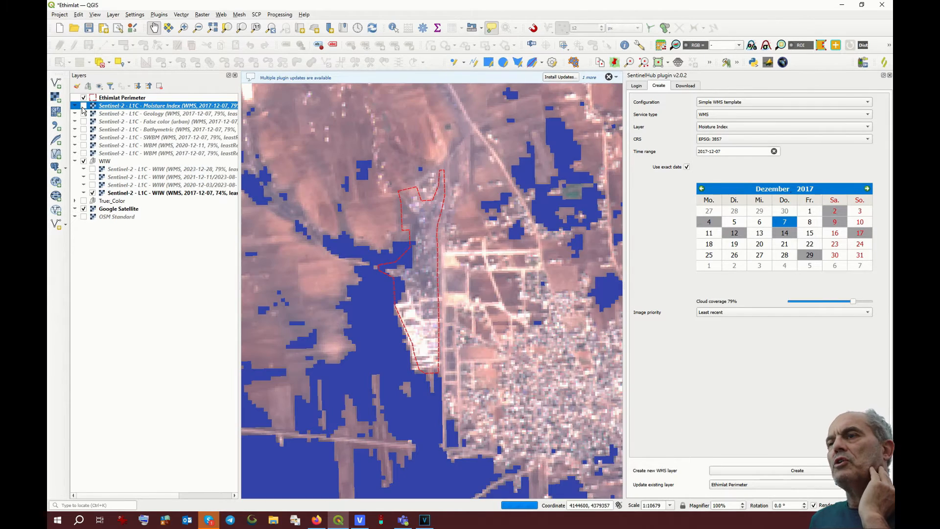
click(82, 106)
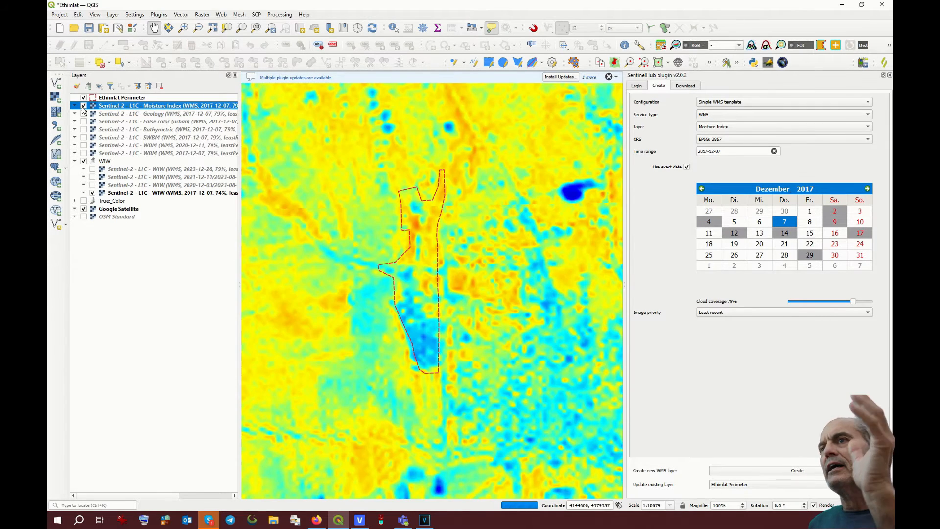
click(83, 106)
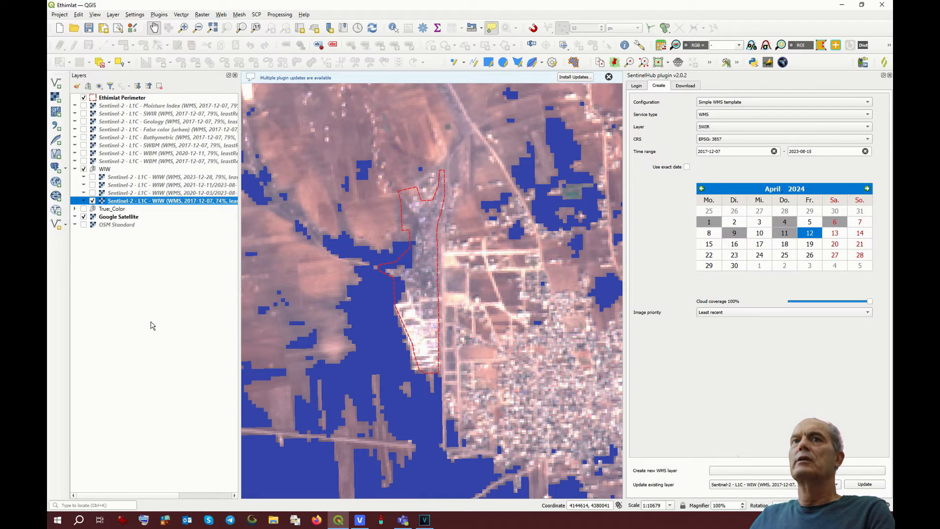
Step: Download the current window of the 2017-12-07 WIW layer as a 10 m resolution TIFF into the TEMP folder
click(692, 88)
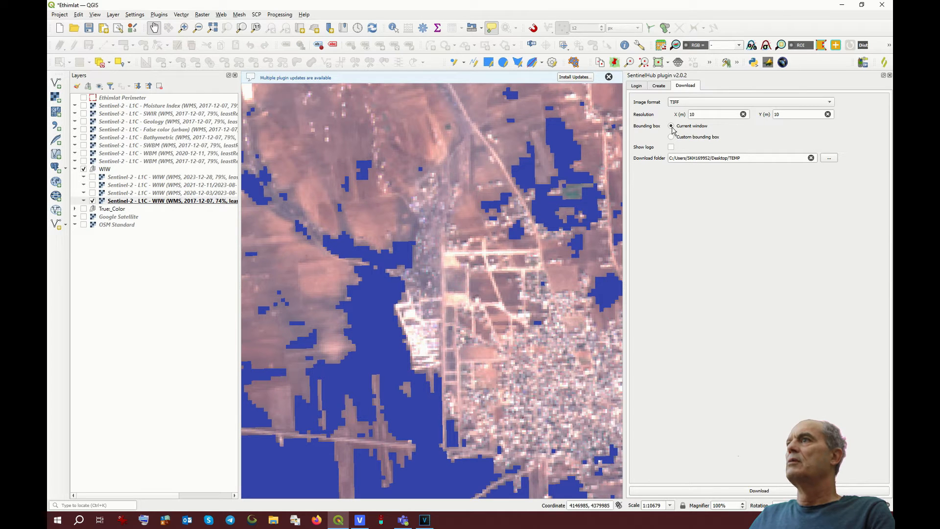
click(779, 492)
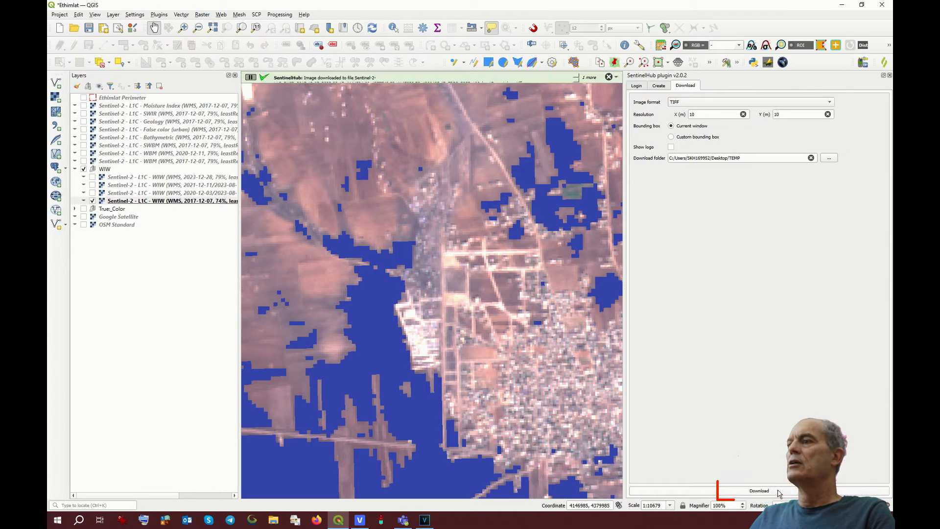
Step: View the downloaded WIW TIFF enlarged in IrfanView, examine the blue water areas, and close it
click(272, 521)
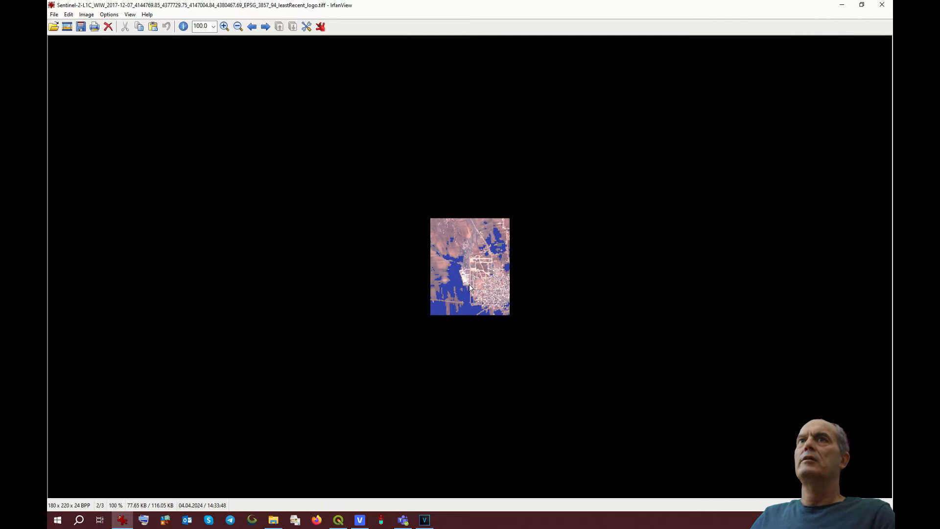
scroll(475, 294, up, 5)
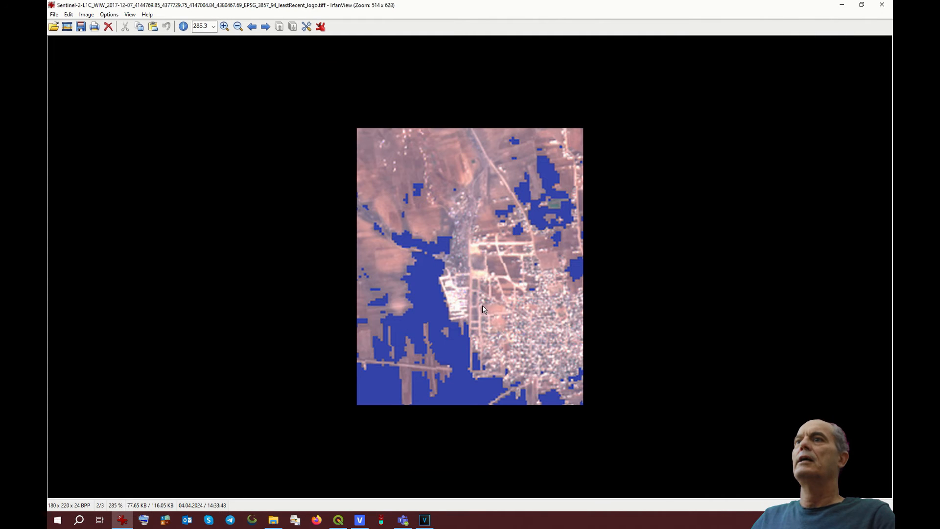
scroll(483, 309, up, 3)
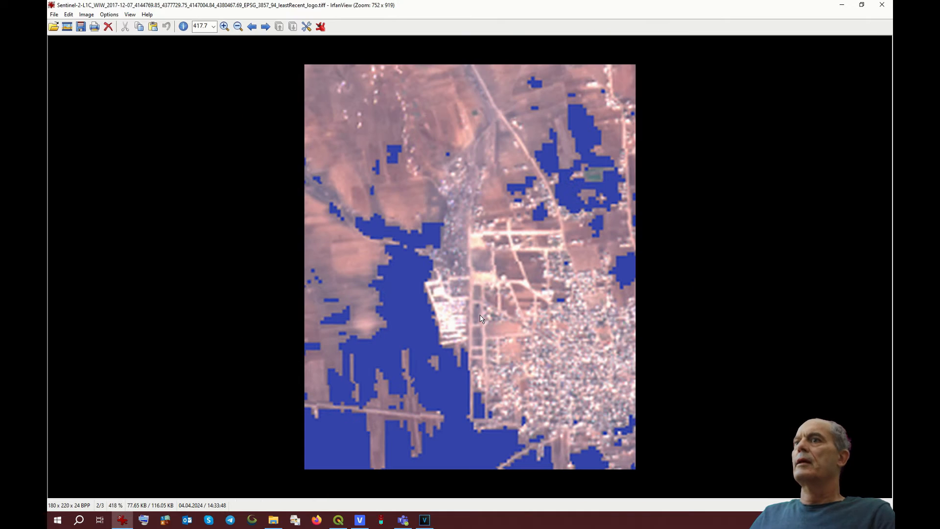
click(882, 5)
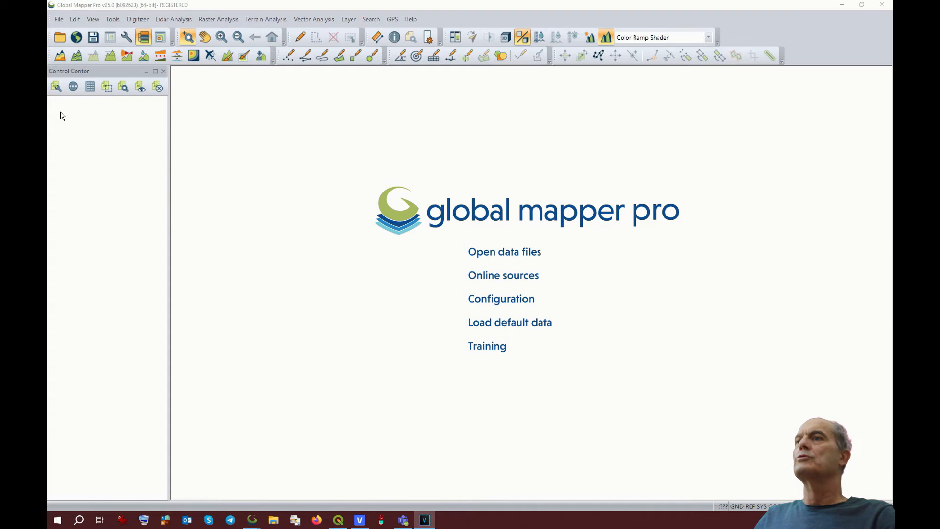
Step: Load the downloaded Sentinel-2 WIW 2017-12-07 TIFF into Global Mapper
click(495, 258)
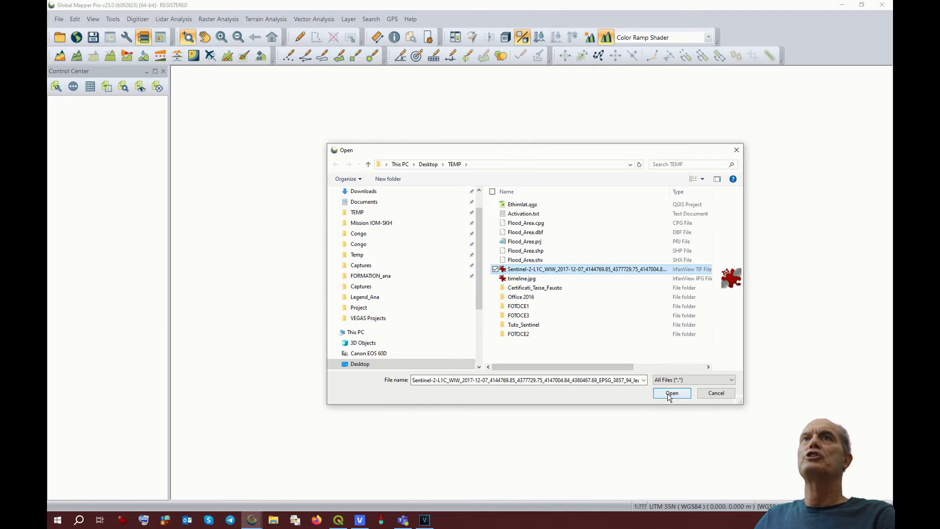
click(671, 393)
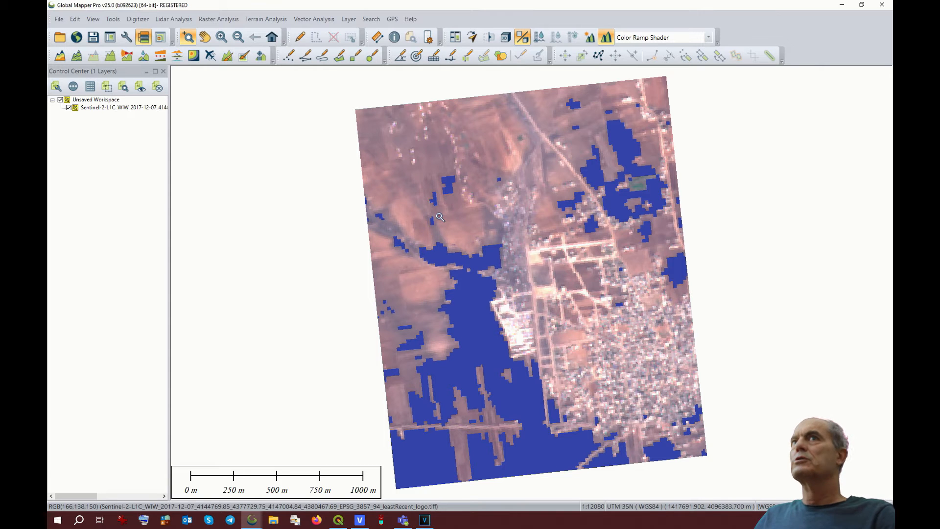
Step: Add the World Imagery online source for the current screen bounds and hide that layer
click(76, 37)
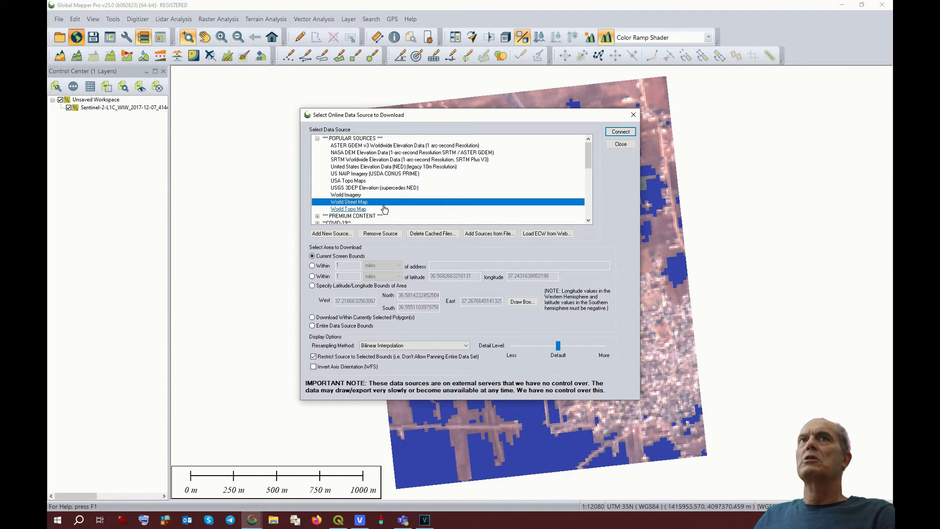
click(348, 195)
click(620, 132)
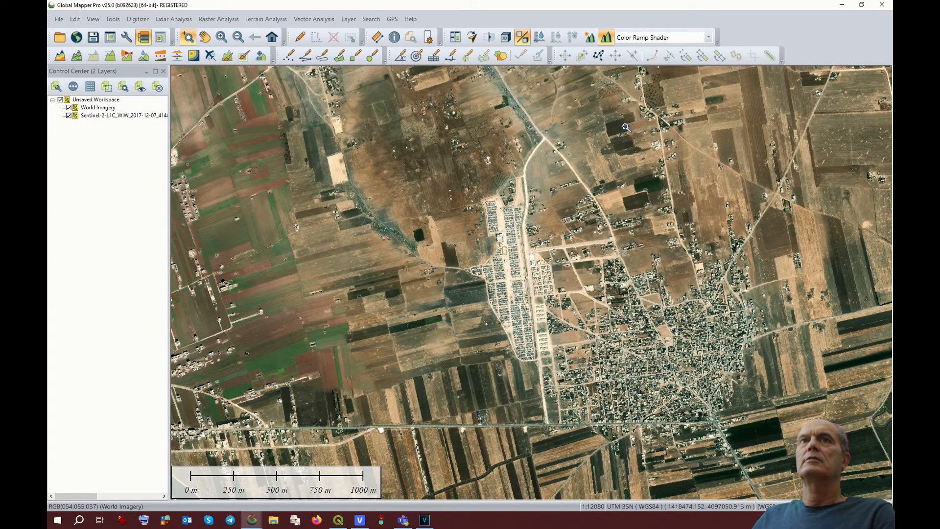
click(69, 107)
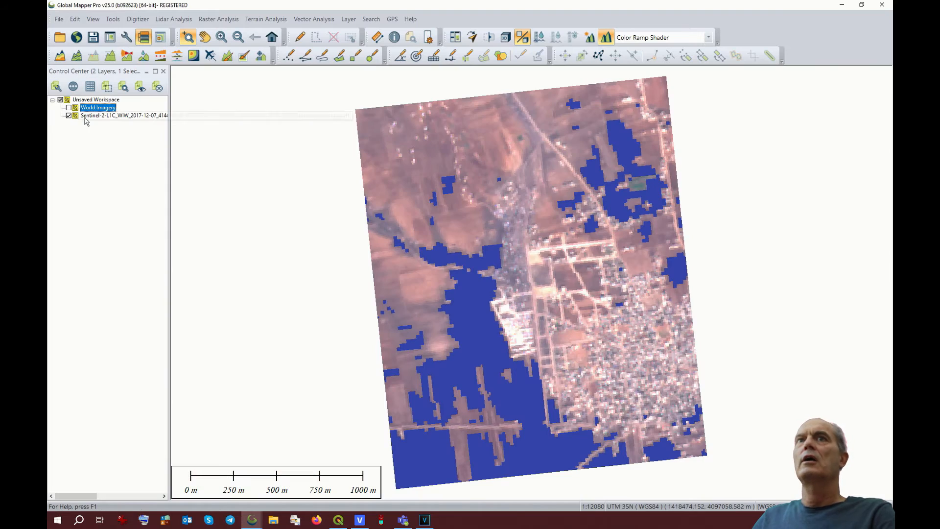
Step: Start creating area features from equal values, operating only on the Sentinel-2 WIW layer
click(78, 118)
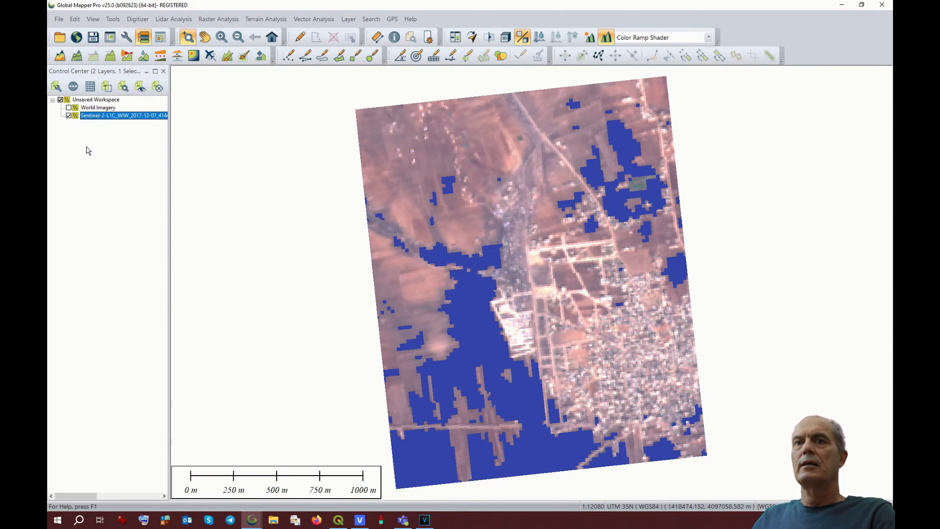
right_click(112, 115)
mouse_move(207, 409)
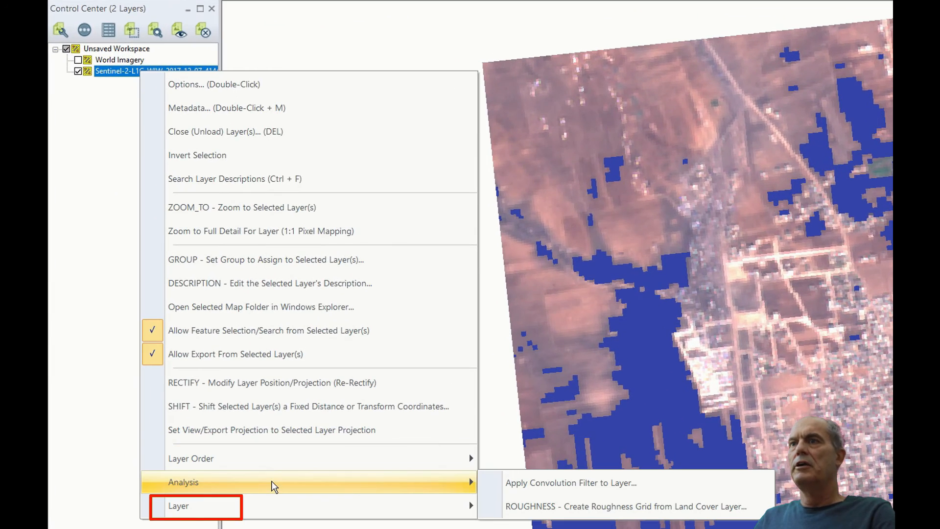
mouse_move(281, 501)
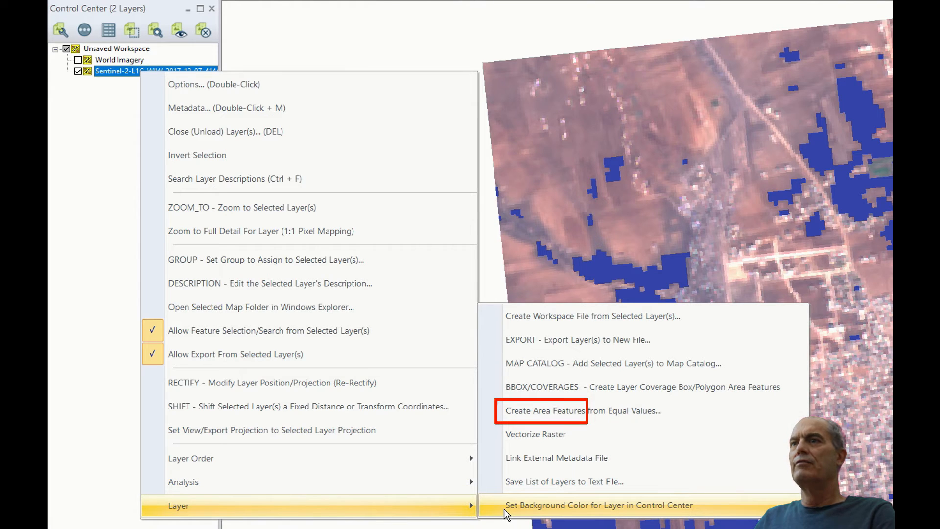
click(538, 414)
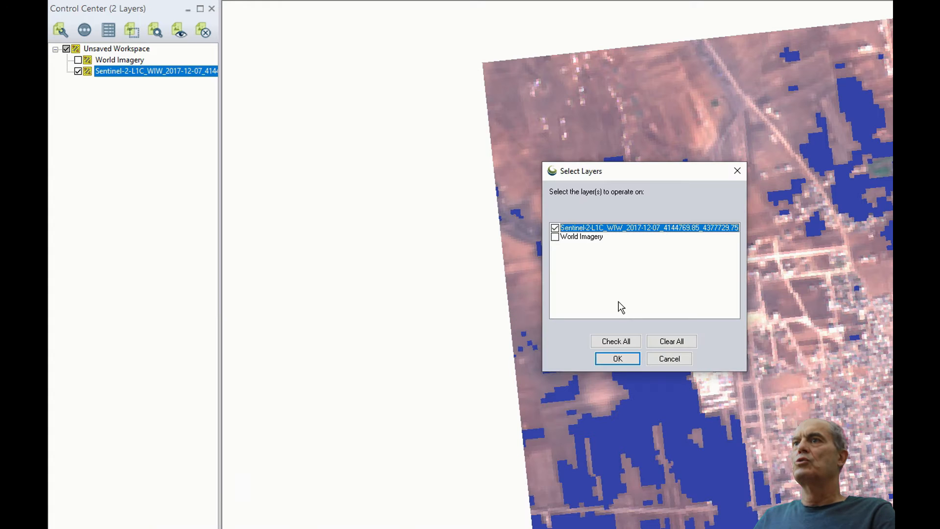
click(617, 359)
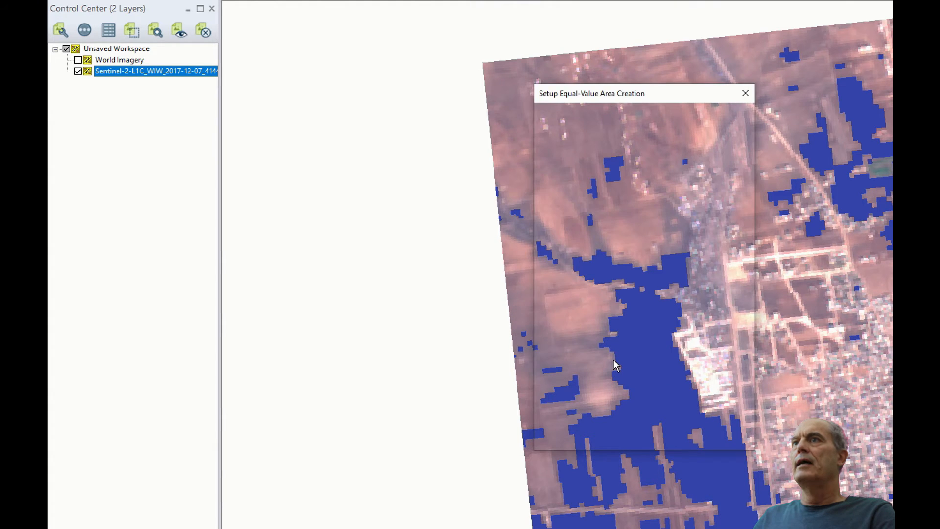
Step: Restrict the area creation to only the blue water colour picked from the map (RGB 51, 68, 170)
click(376, 377)
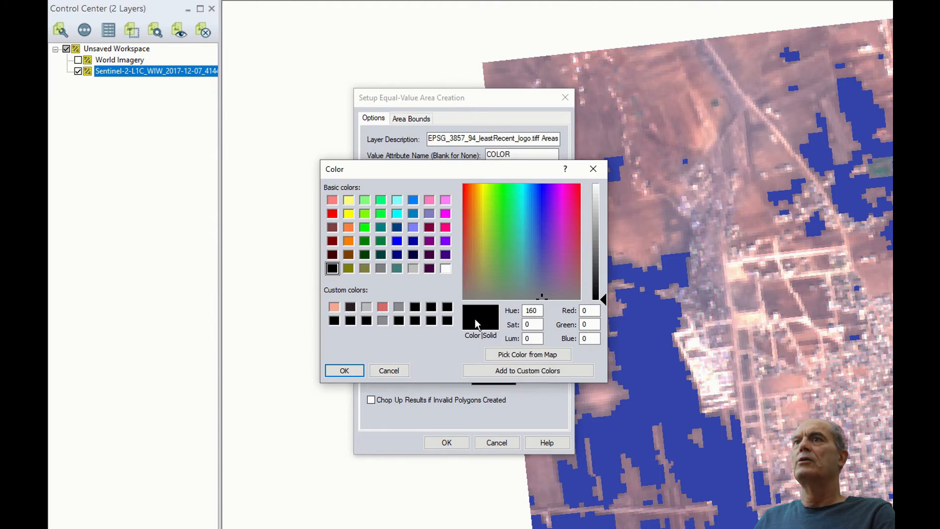
click(662, 385)
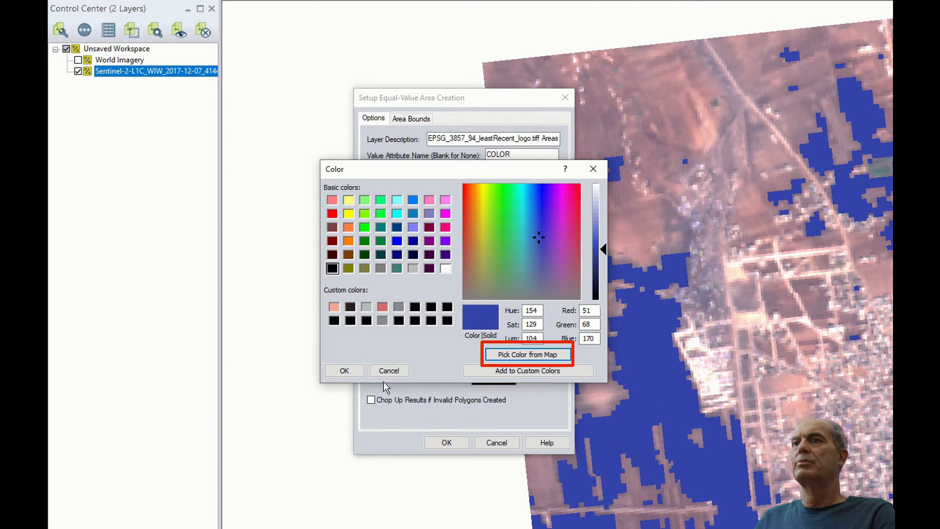
click(356, 373)
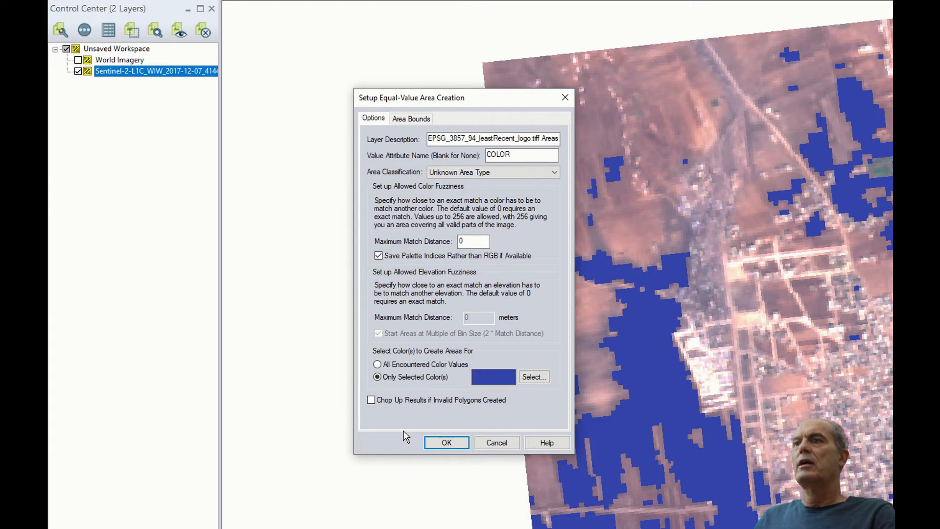
Step: Generate the areas from the selected blue colour, check them against the image and hide the source Sentinel-2 WIW raster layer
click(446, 443)
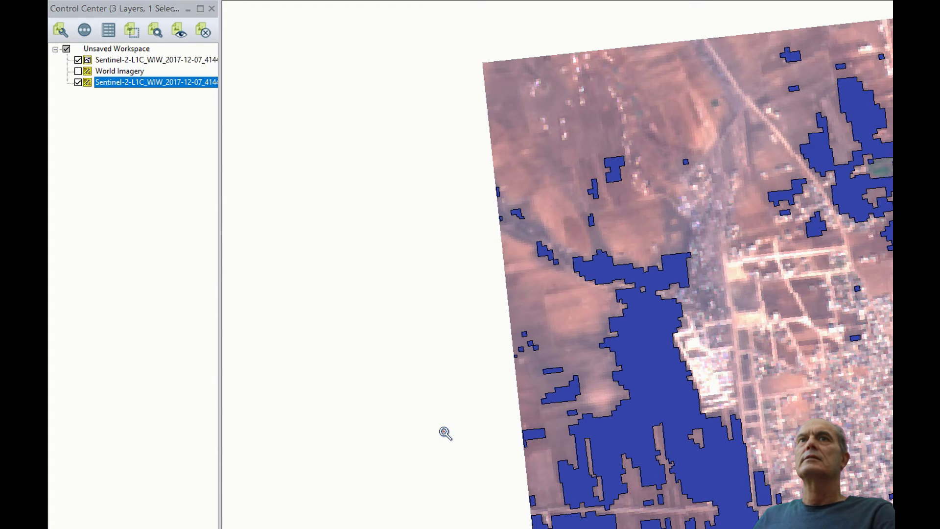
click(78, 61)
click(78, 60)
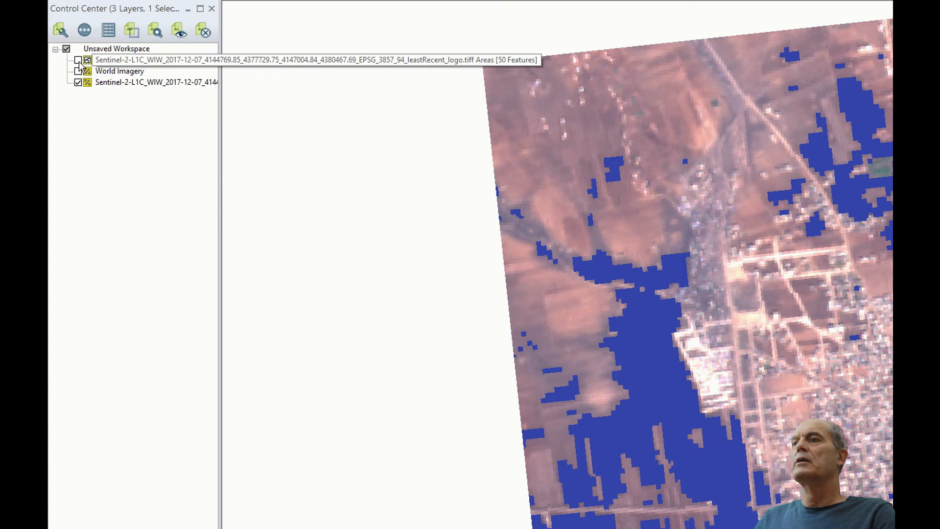
click(78, 82)
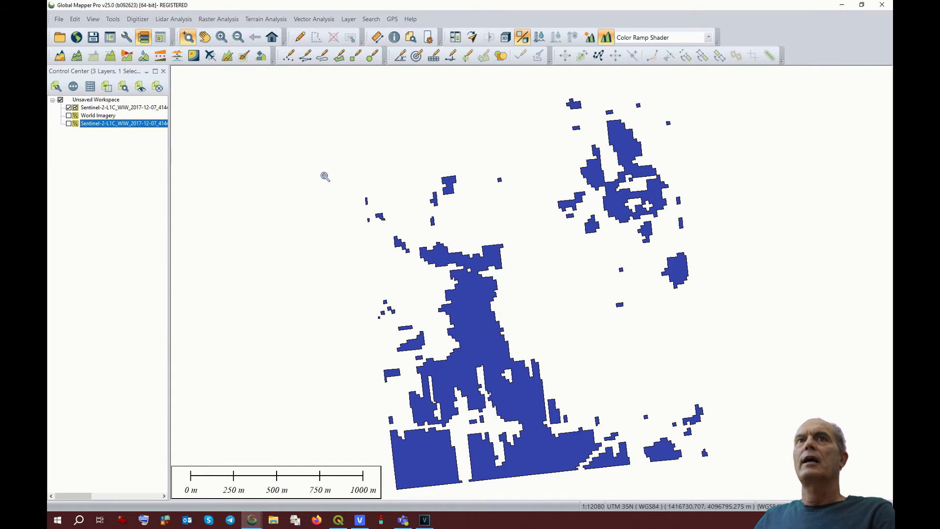
Step: Export the generated areas layer as a Shapefile named Flood_Area in the TEMP folder, including a projection (PRJ) file
click(69, 108)
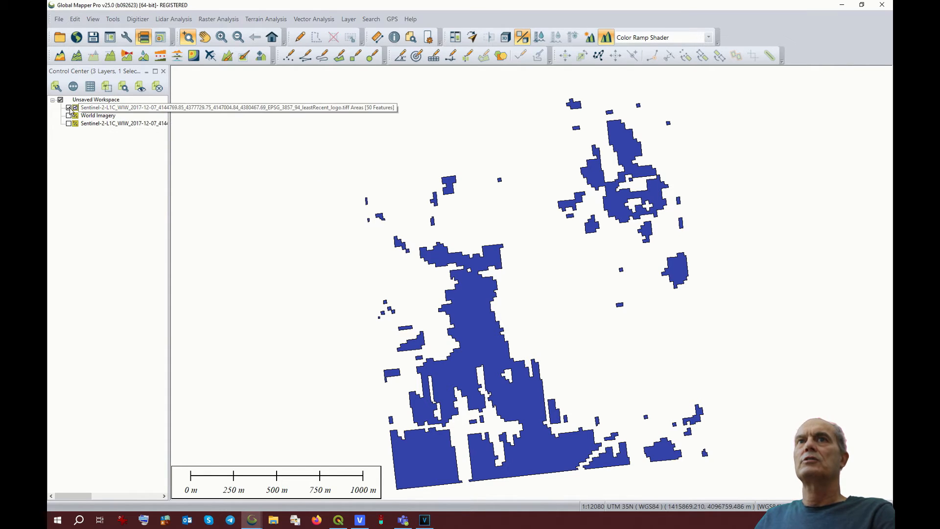
click(59, 19)
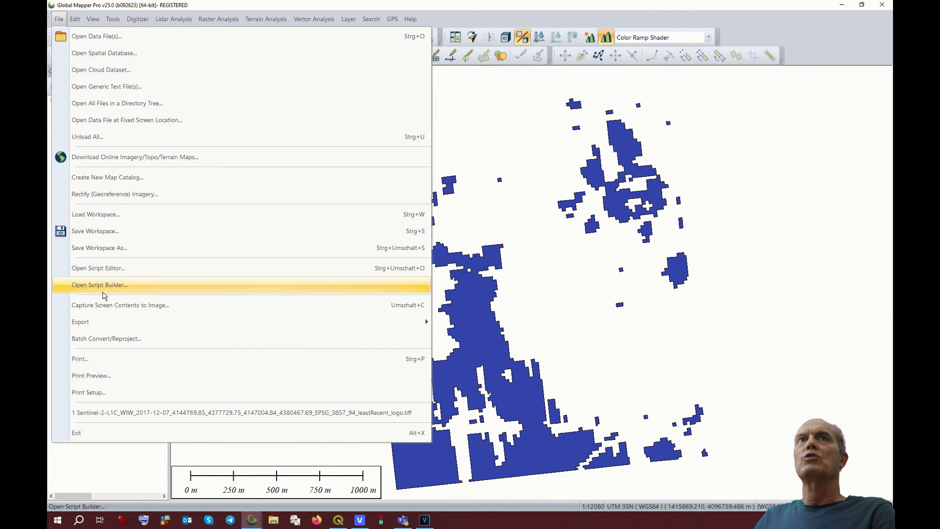
mouse_move(117, 323)
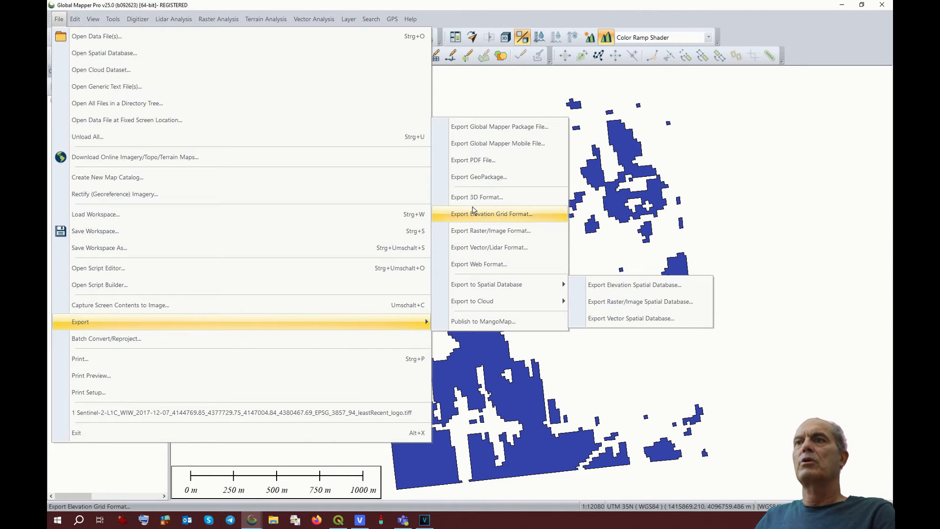
click(475, 248)
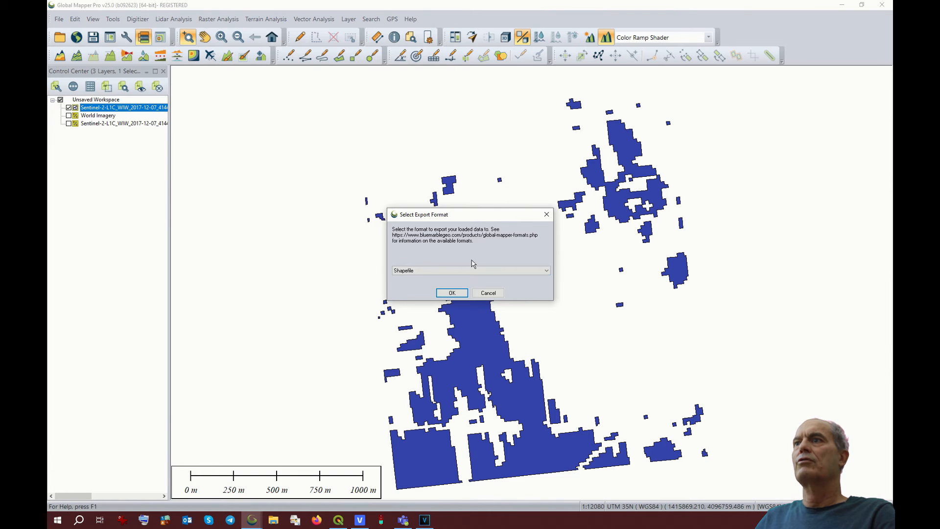
click(447, 292)
click(379, 177)
click(712, 376)
click(486, 264)
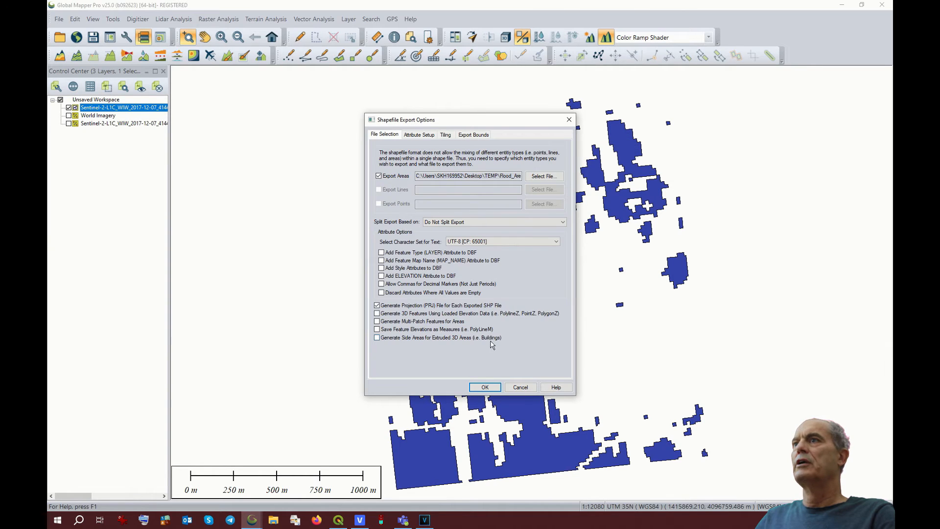
click(491, 388)
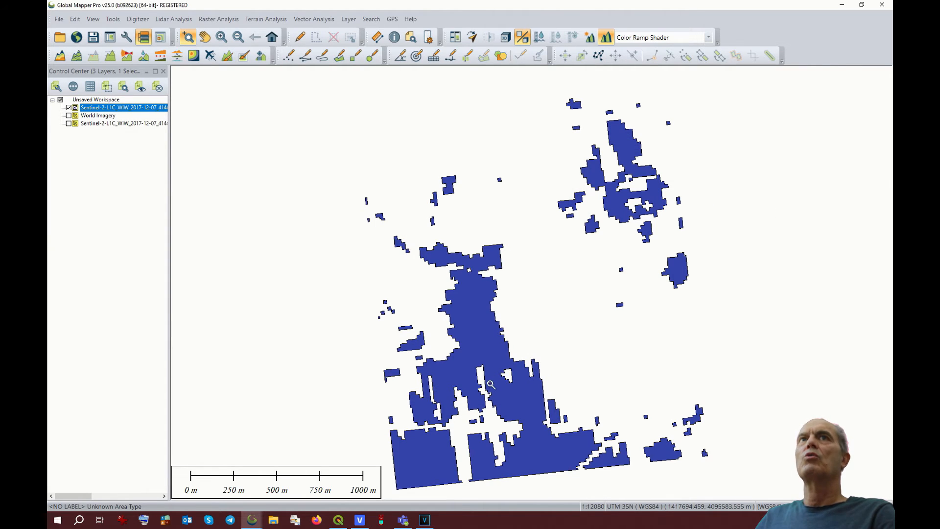
Step: Switch to QGIS, hide the WIW layer group and show the Google Satellite layer
click(881, 5)
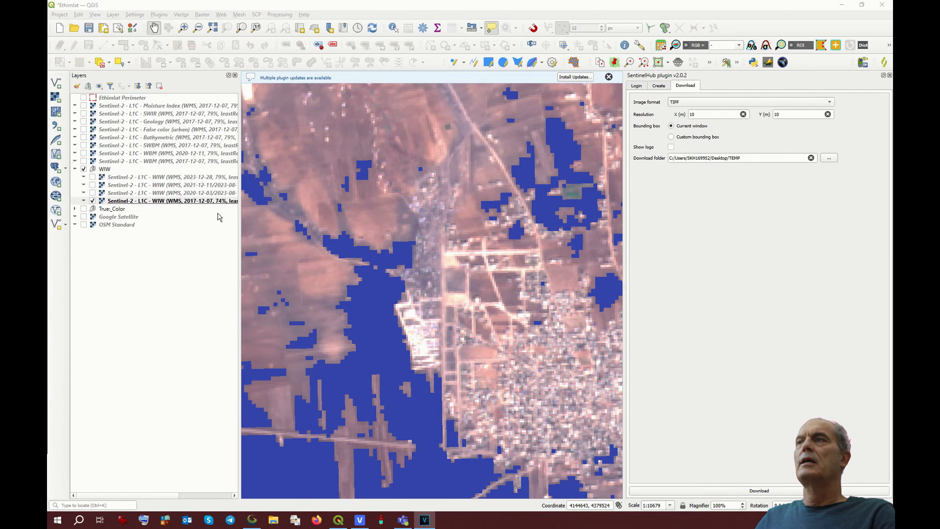
click(83, 169)
click(84, 217)
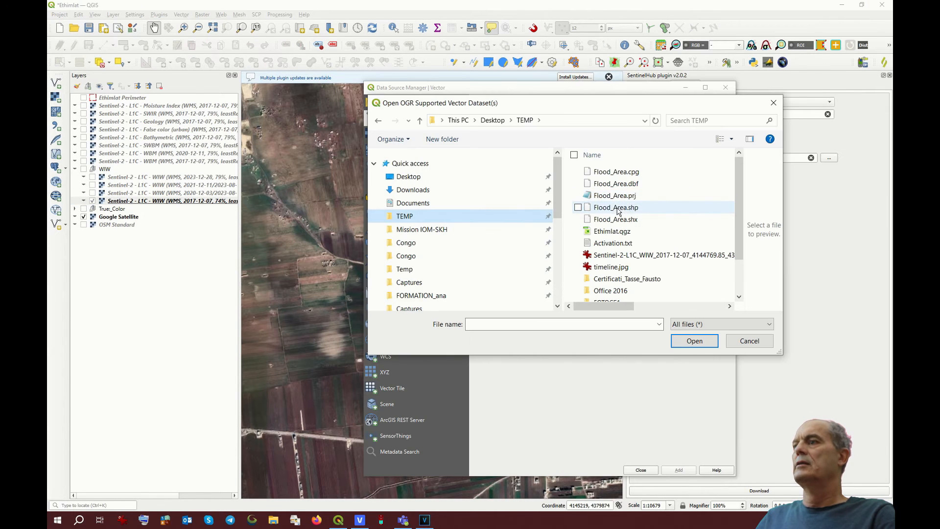
Step: Add Flood_Area.shp from the TEMP folder as a vector layer and close the SentinelHub plugin panel
click(620, 208)
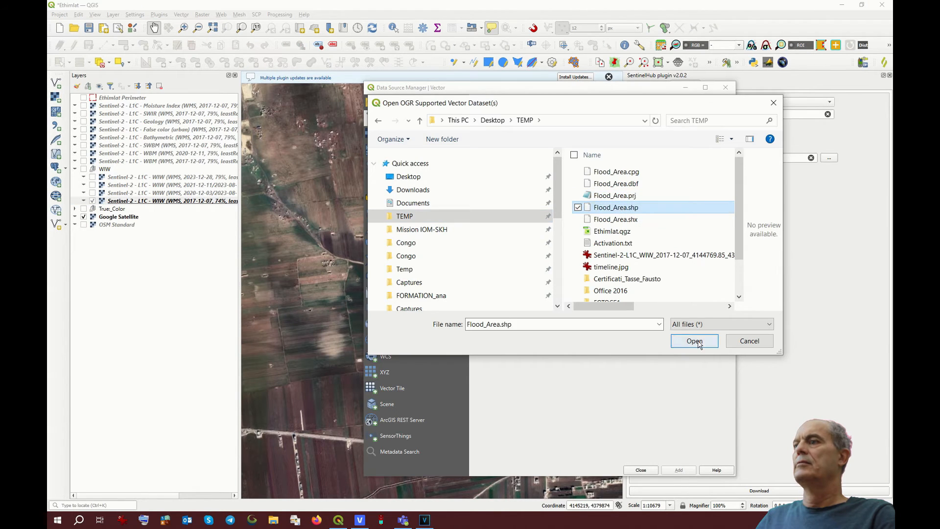
click(751, 340)
click(678, 470)
click(641, 470)
click(108, 105)
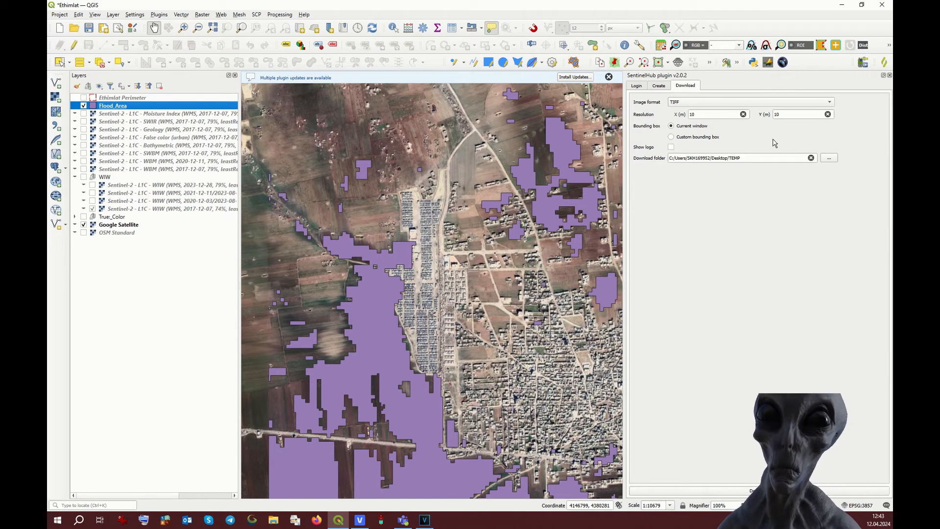
click(889, 76)
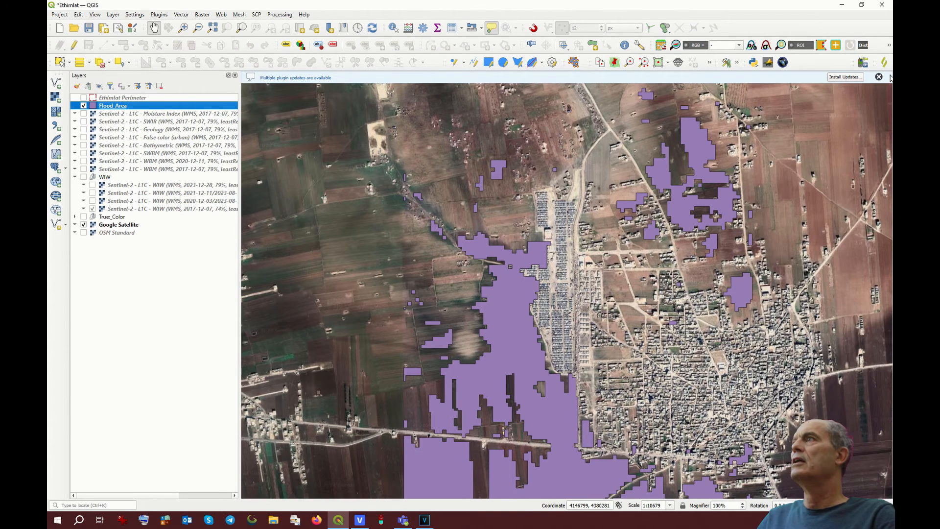
Step: Run the Smooth algorithm on Flood_Area with 1 iteration, offset 0.25 and maximum node angle 180, creating a temporary layer
click(280, 14)
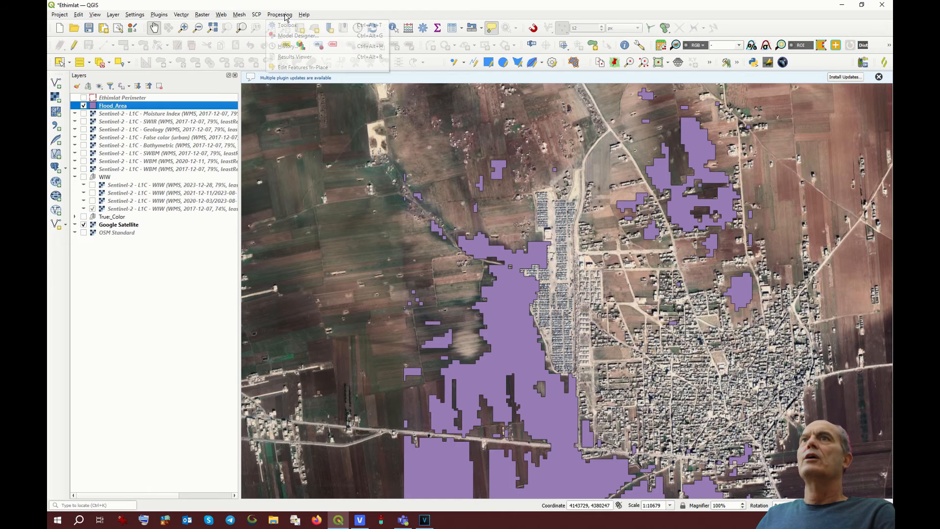
click(285, 25)
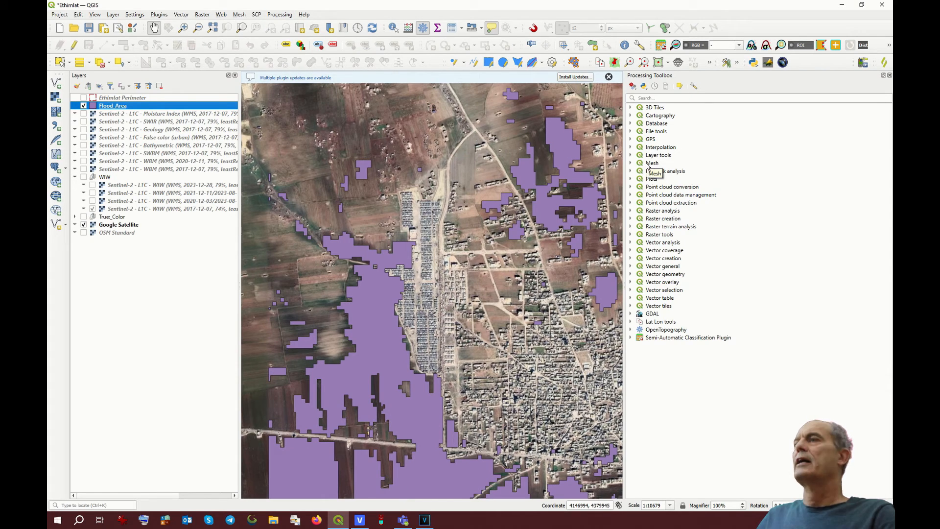
click(639, 98)
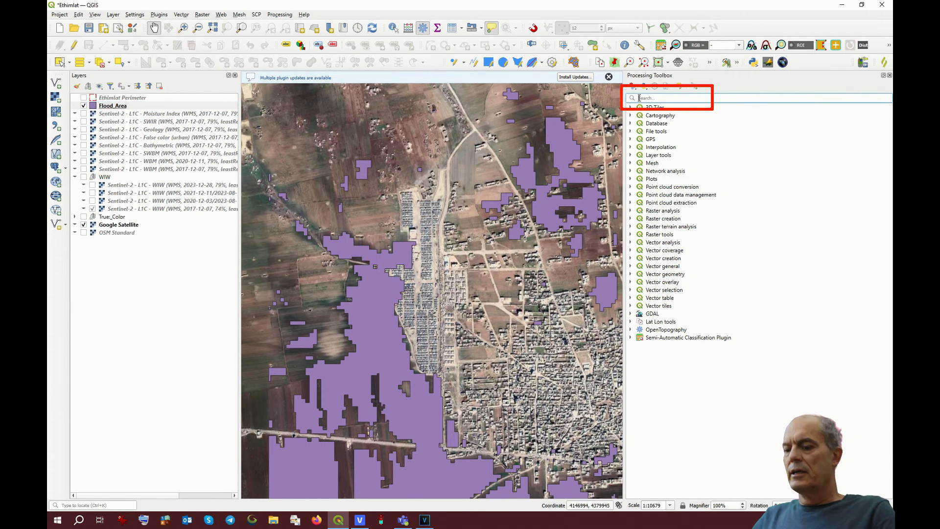
text(smoo)
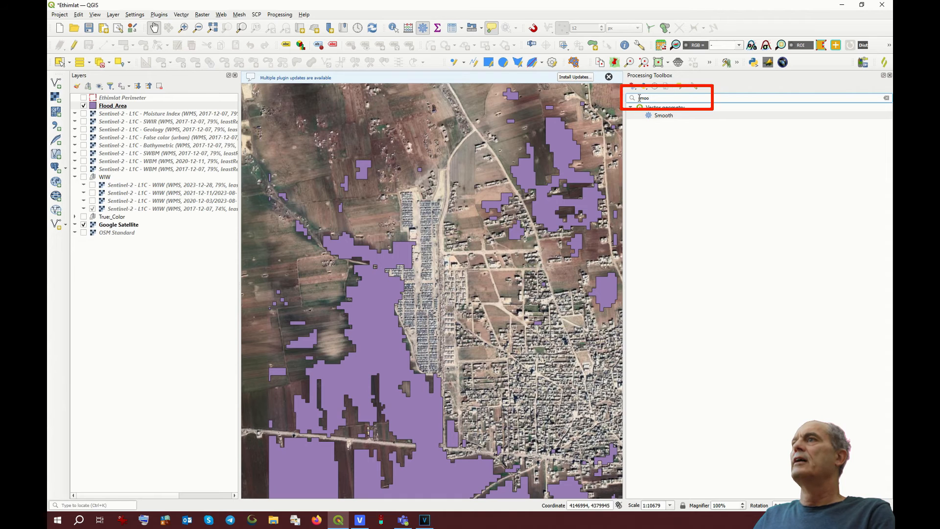
double_click(652, 116)
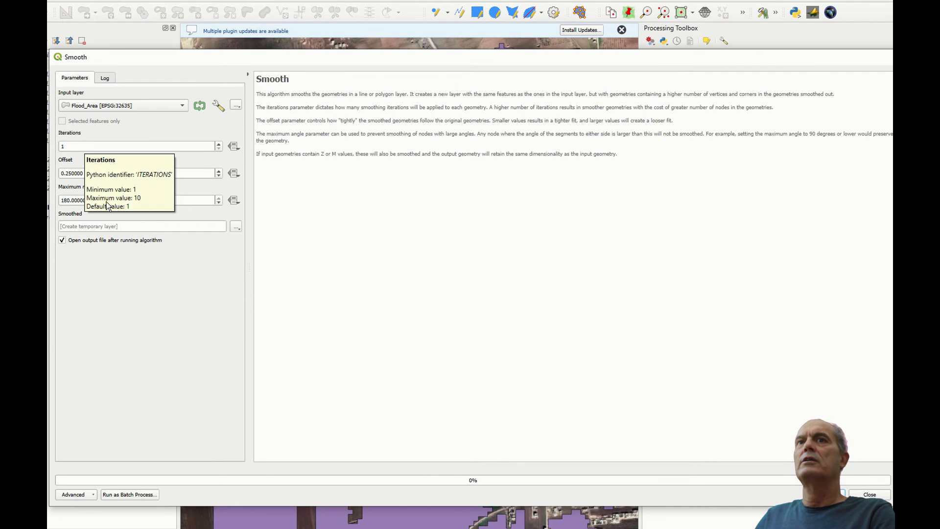
click(825, 494)
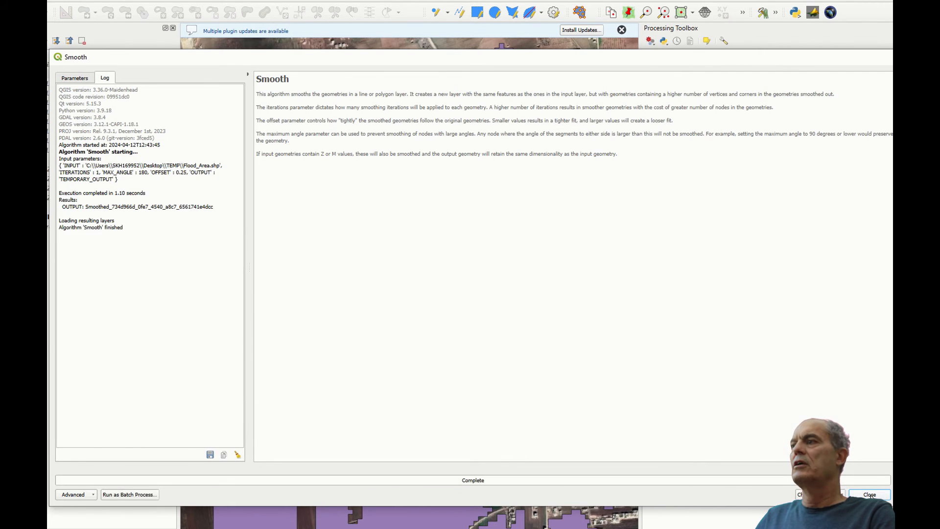
click(869, 494)
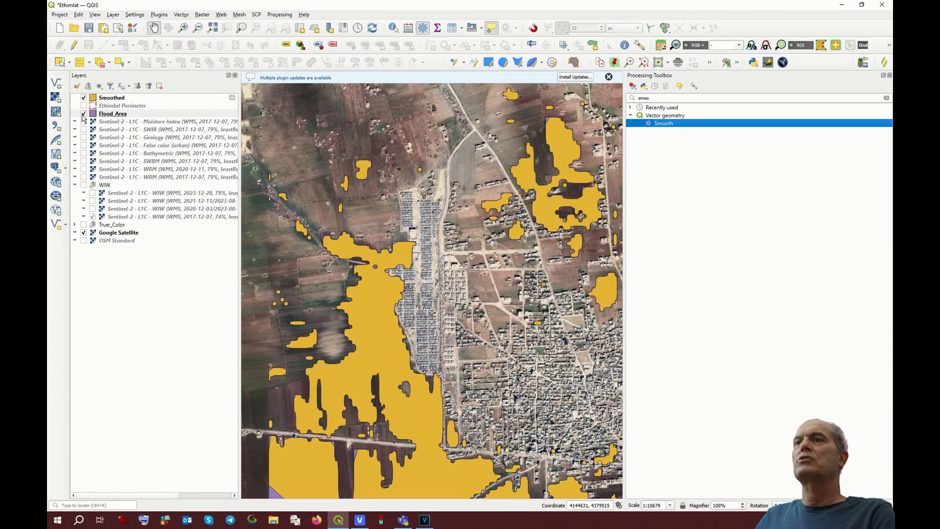
Step: Hide the Flood_Area layer and inspect the edges of the smoothed polygons along the camp
click(84, 116)
scroll(430, 283, up, 2)
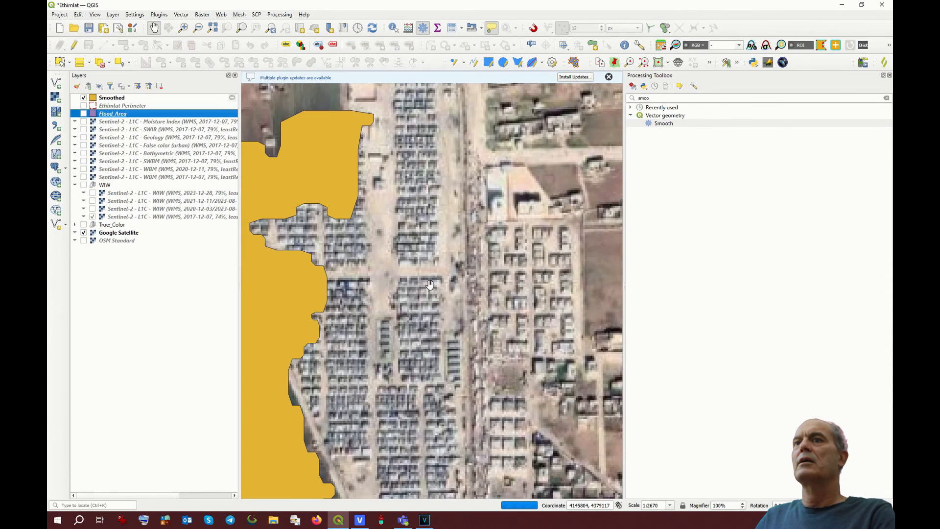
scroll(430, 284, down, 1)
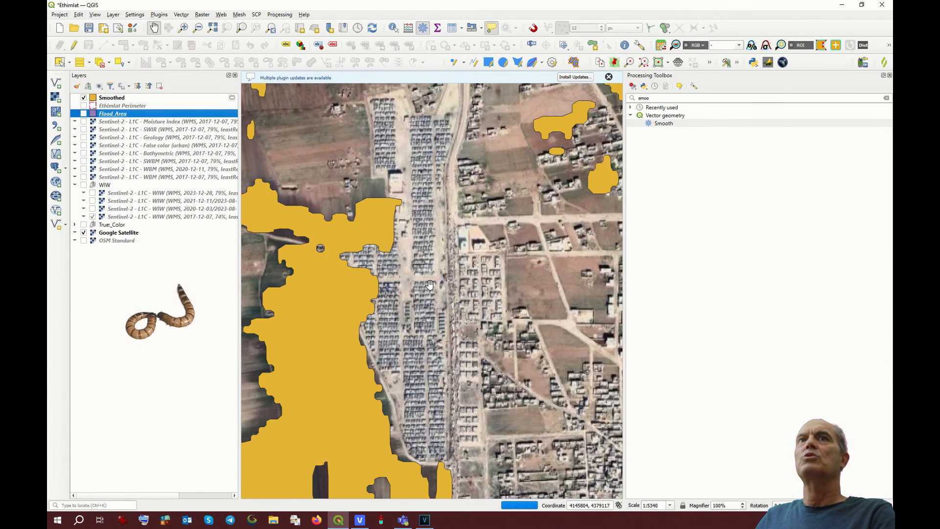
Step: Smooth the Smoothed layer a second time into another temporary layer, using 1 iteration, offset 0.25 and maximum node angle 180
click(112, 98)
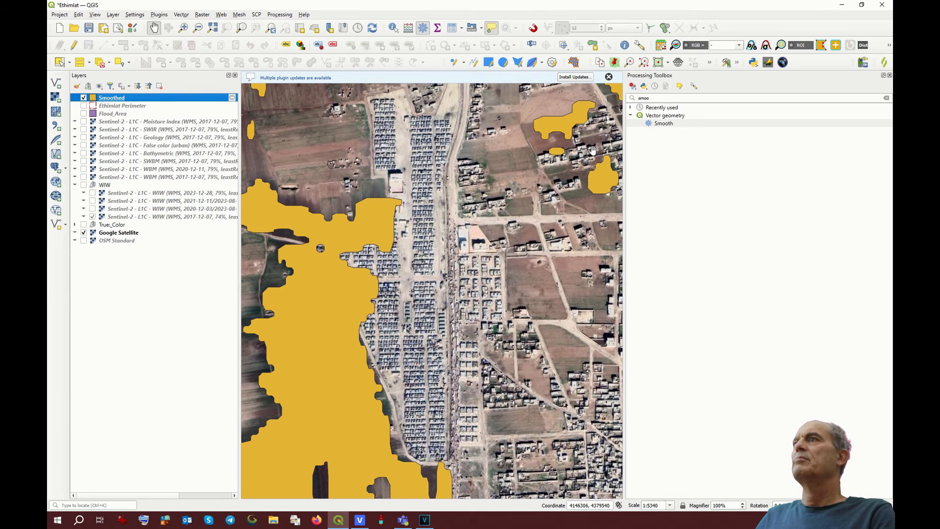
double_click(663, 124)
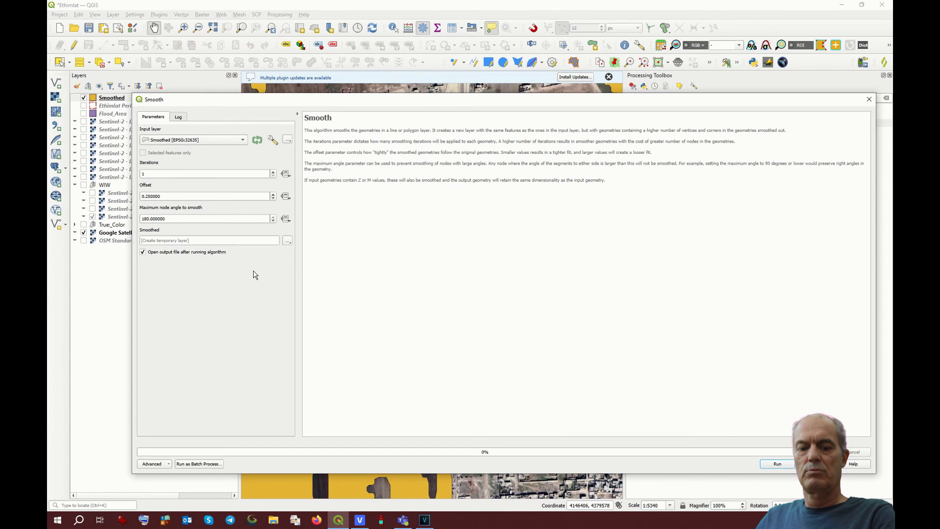
click(776, 465)
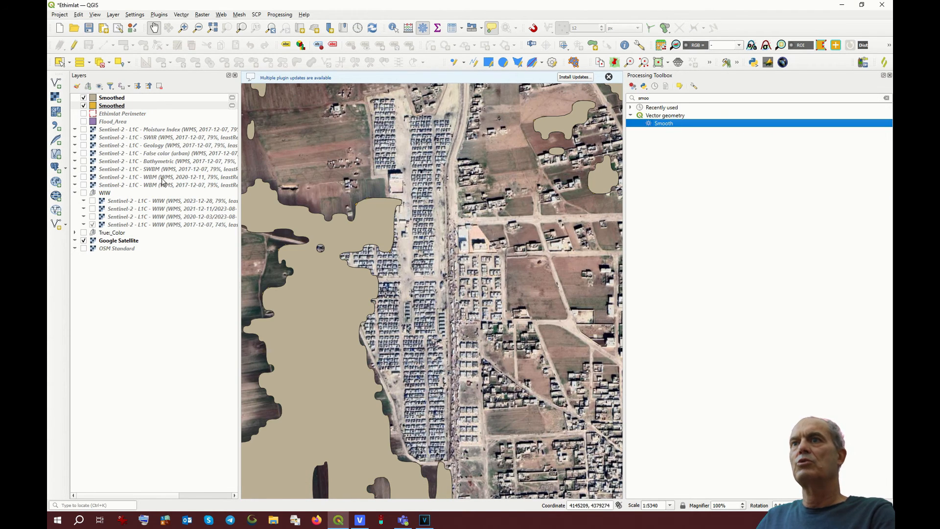
Step: Hide the first smoothed layer, compare the second one with Flood_Area, and leave Flood_Area hidden and the second smoothed layer shown
click(83, 108)
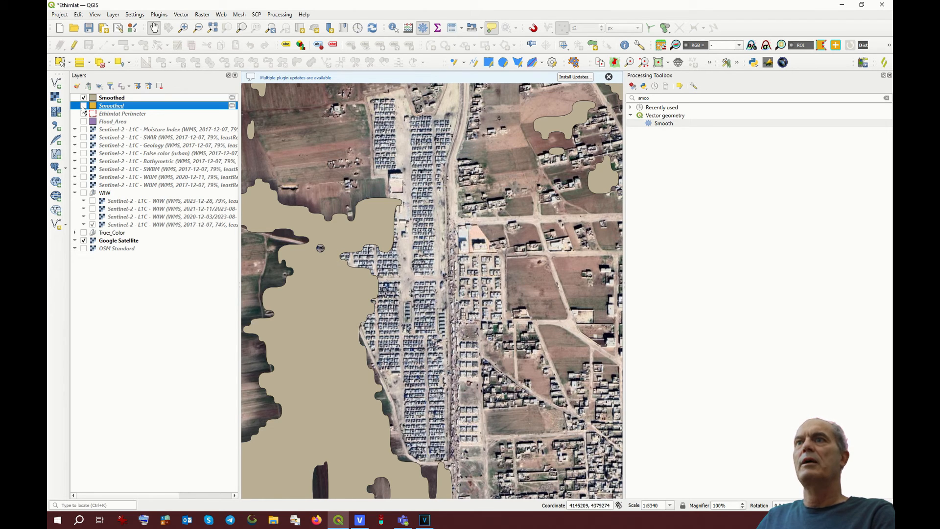
click(83, 121)
click(83, 97)
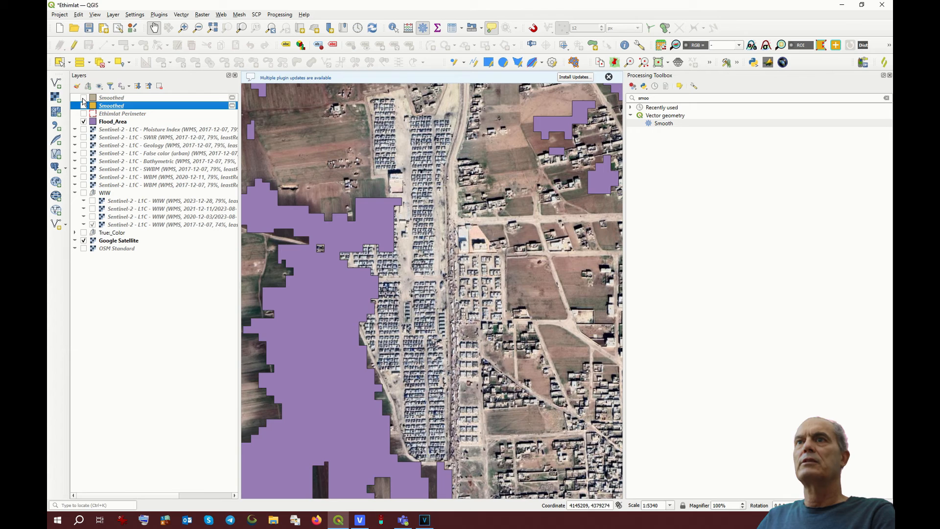
click(83, 98)
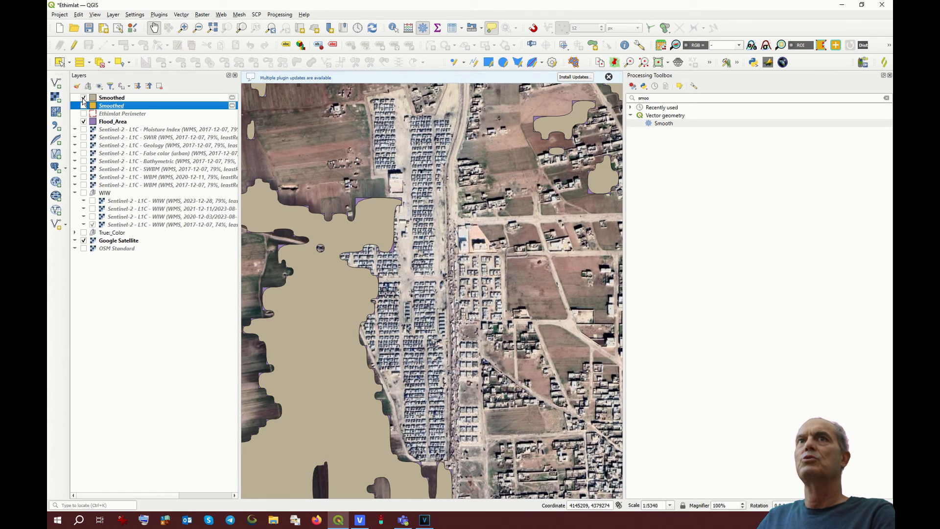
click(83, 98)
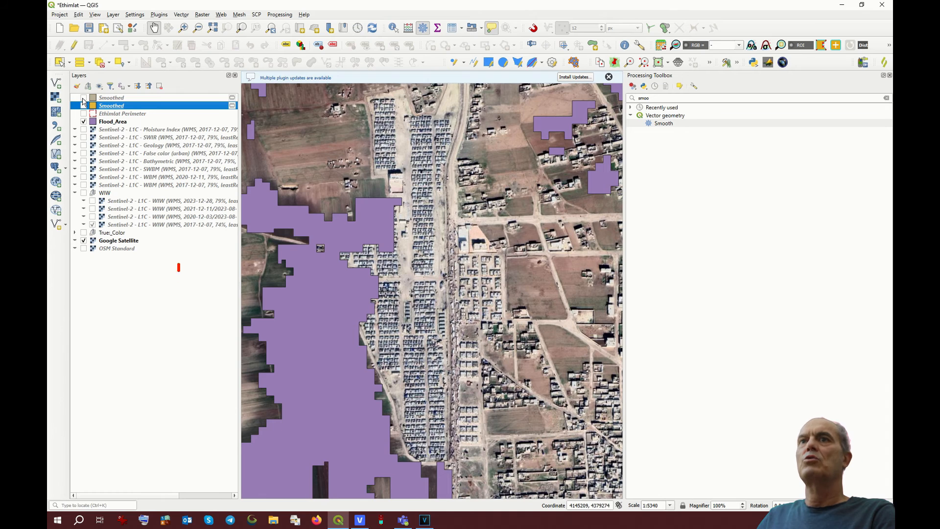
click(84, 98)
click(83, 122)
Step: Make the second smoothed layer permanent by saving it as Flooding_area.gdb in the TEMP folder
right_click(182, 104)
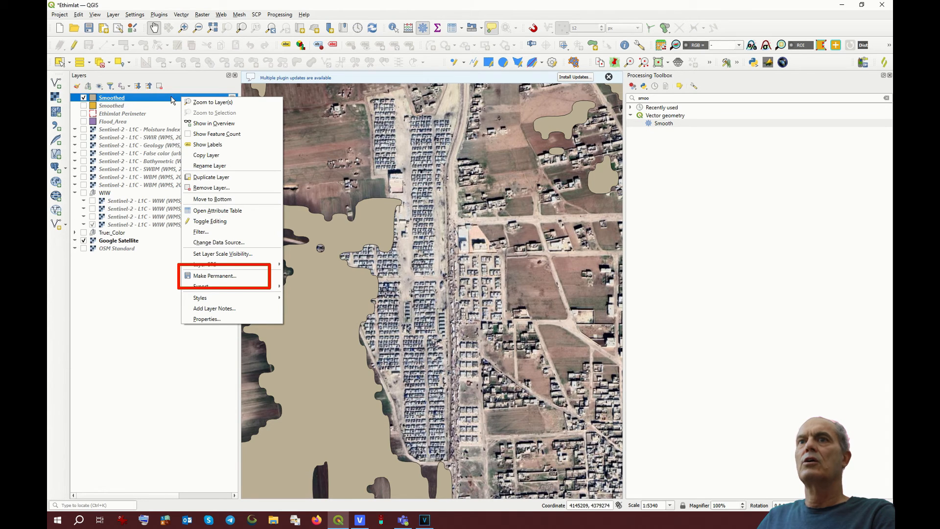
click(210, 275)
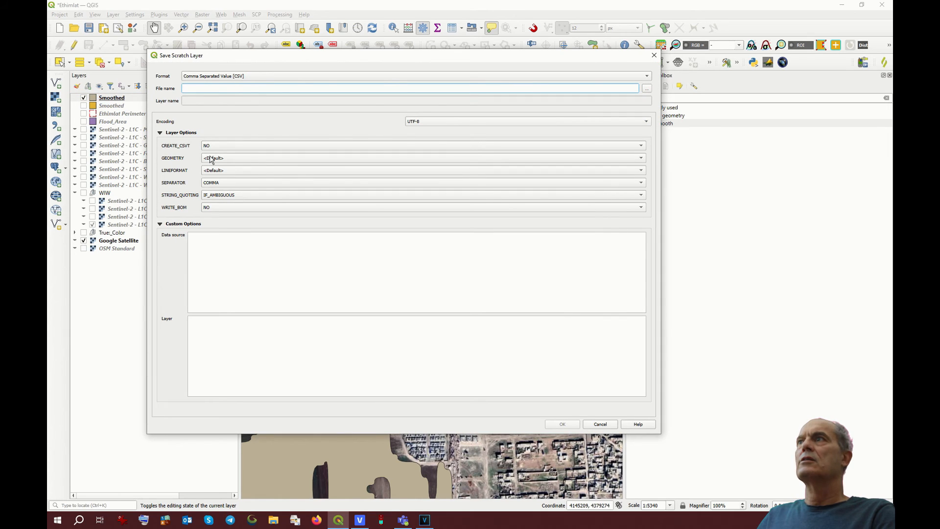
click(647, 88)
text(Flooding_area)
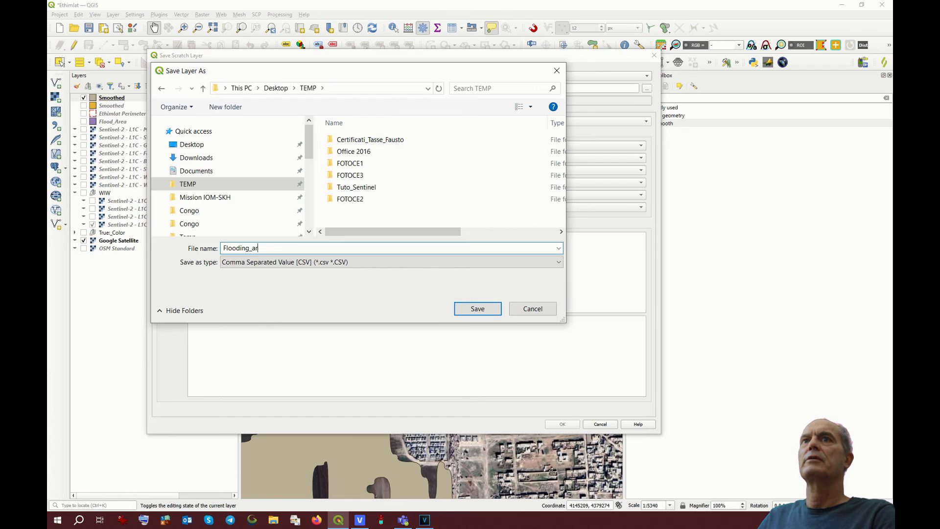
key(Return)
key(Return)
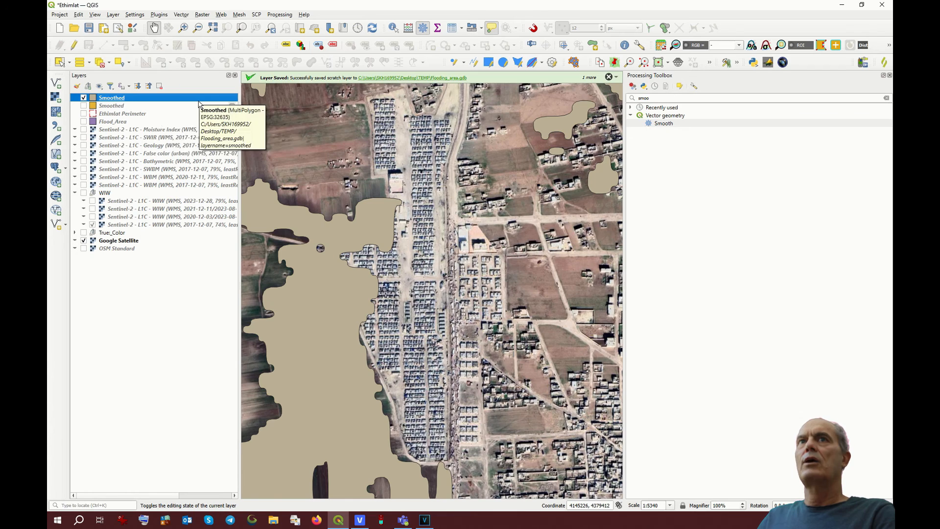
Step: Style the saved Smoothed layer with the simple blue fill at 50.4 % opacity and its stroke style set to No Line
double_click(137, 100)
click(530, 333)
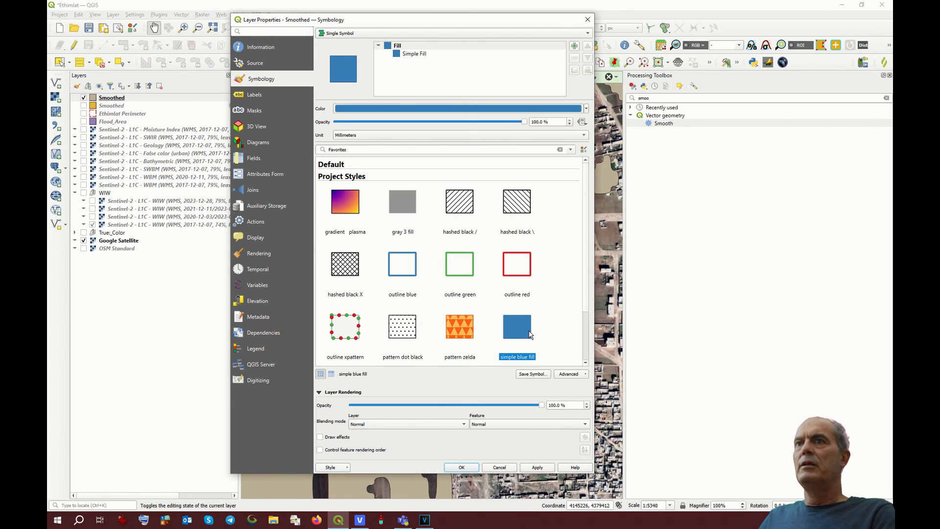
drag(524, 122, 431, 121)
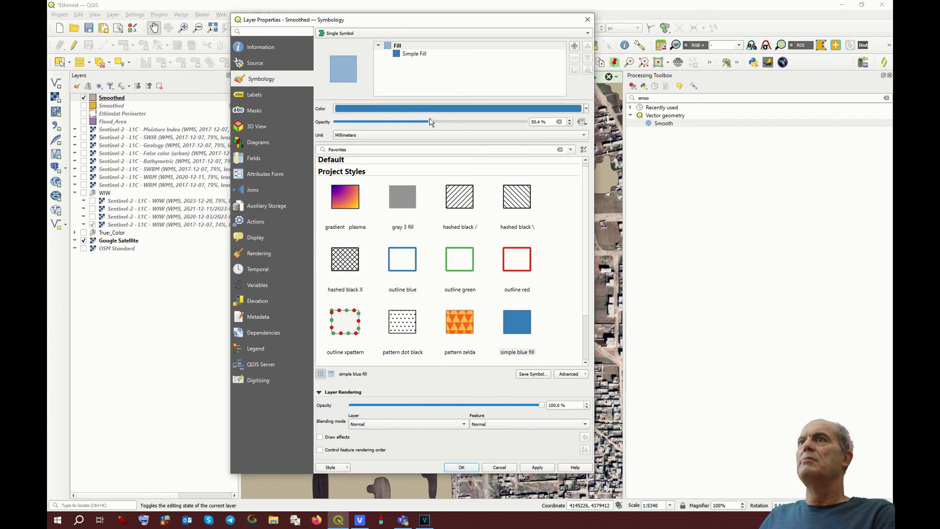
click(410, 54)
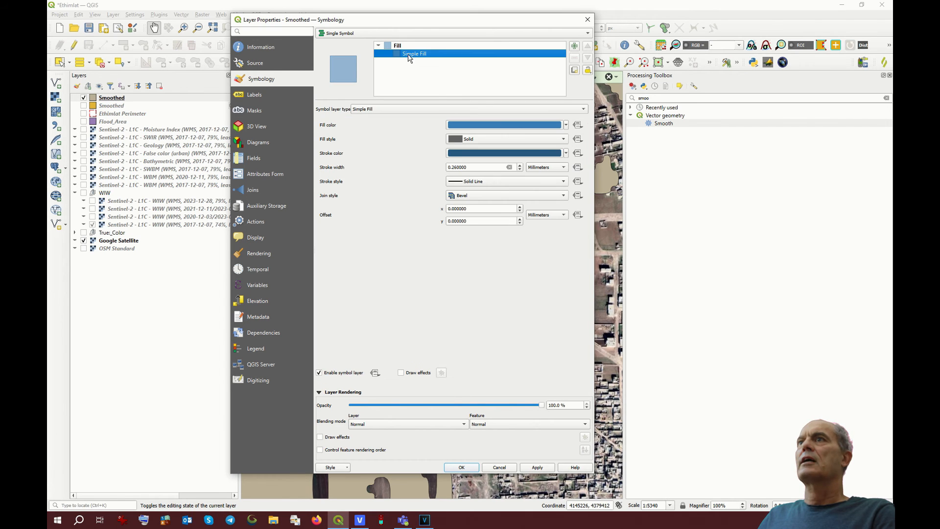
click(482, 185)
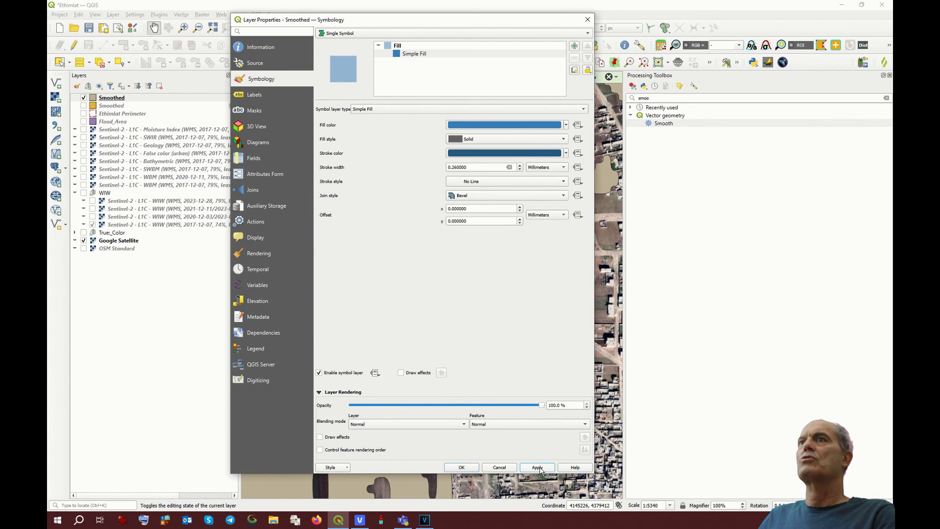